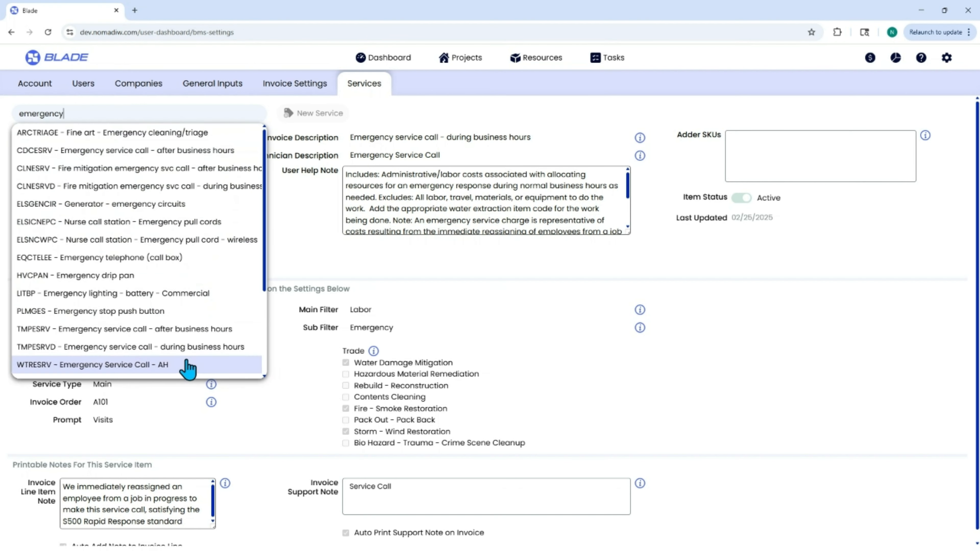
# Open the settings of the service item WTRESRV - Emergency Service Call - AH
pyautogui.click(181, 367)
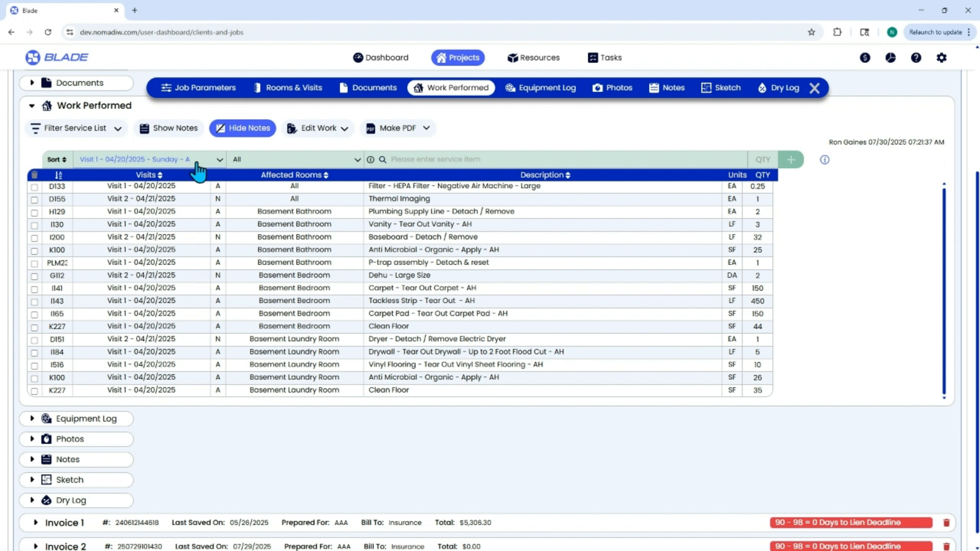
# Search service items for "emergen", switch the visit to Visit 2 - 04/21/2025 - Monday - N, and select Emergency Service Call - WTRESRVD
pyautogui.click(435, 160)
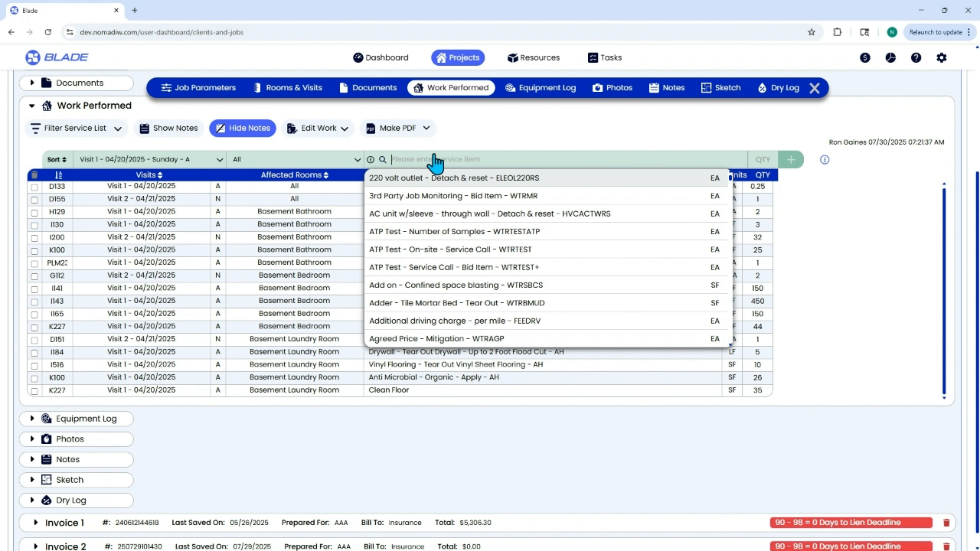
pyautogui.write('emergen')
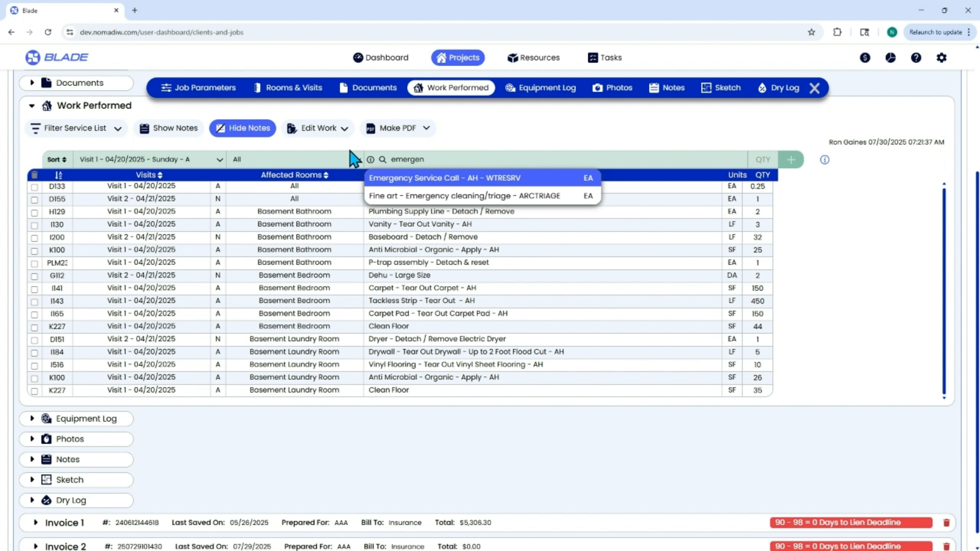
pyautogui.click(155, 161)
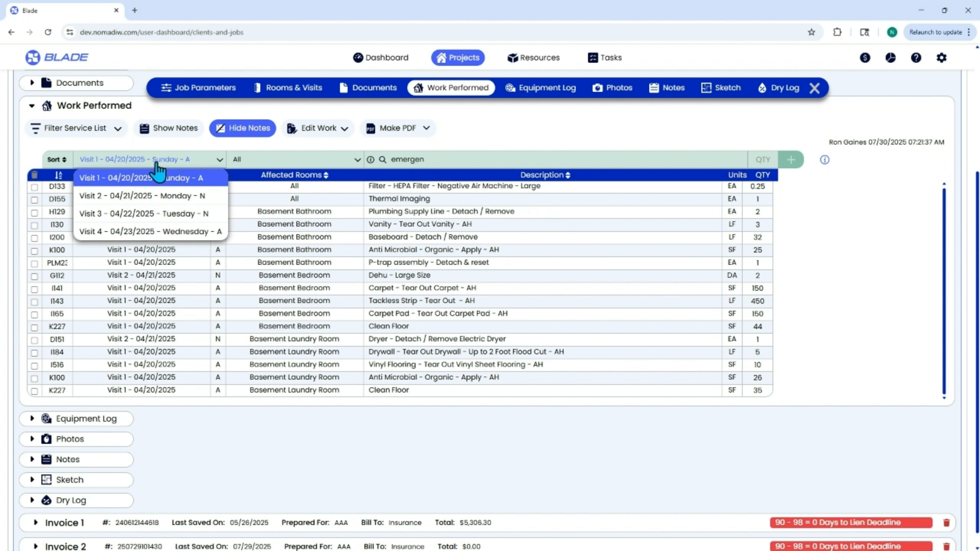
pyautogui.click(175, 196)
pyautogui.click(439, 155)
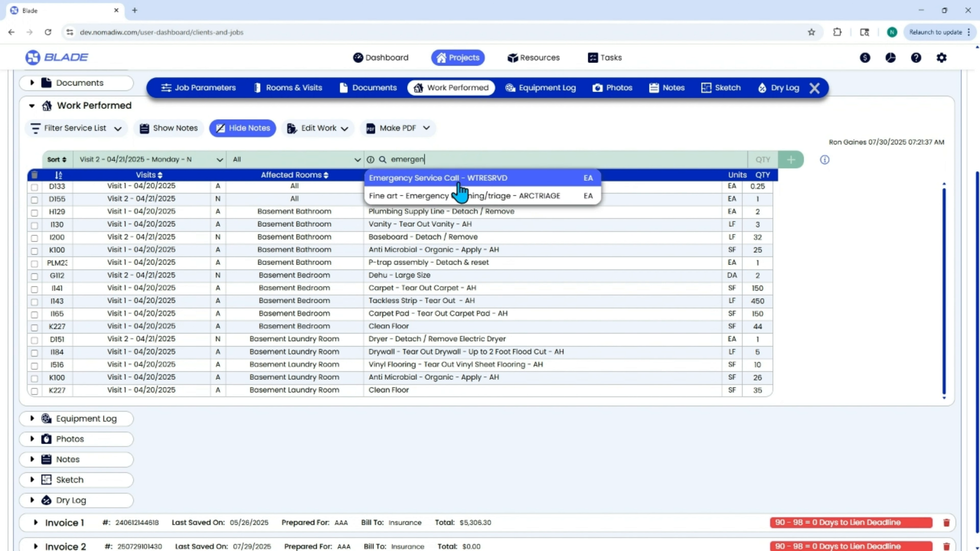
pyautogui.click(494, 180)
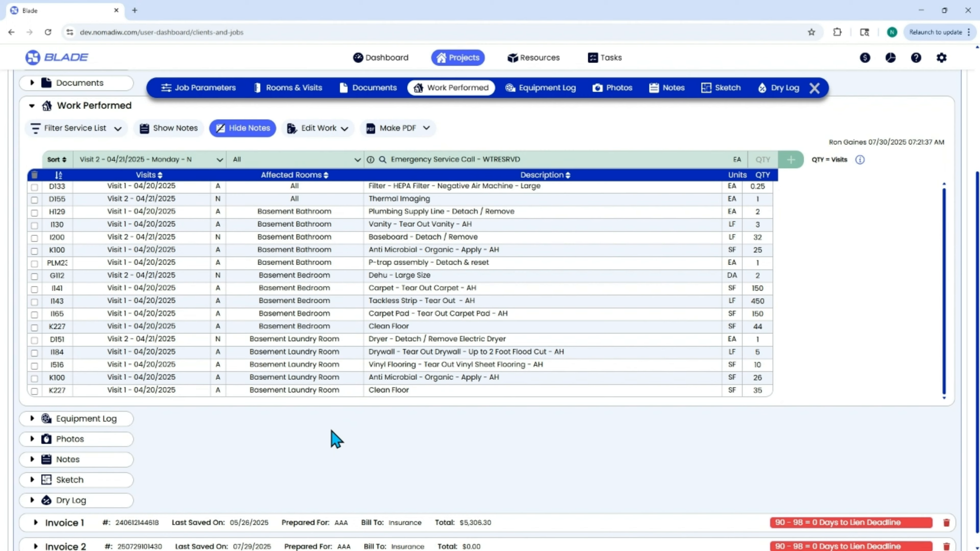
# Open the job parameters of Mitigation Job 1 and set the water category to CAT 3
pyautogui.scroll(2, 230, 418)
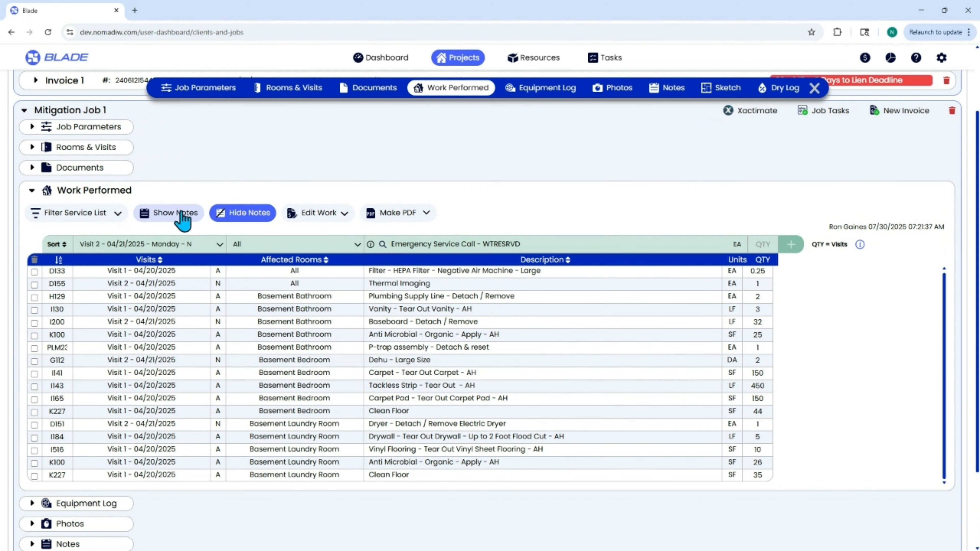
pyautogui.click(111, 129)
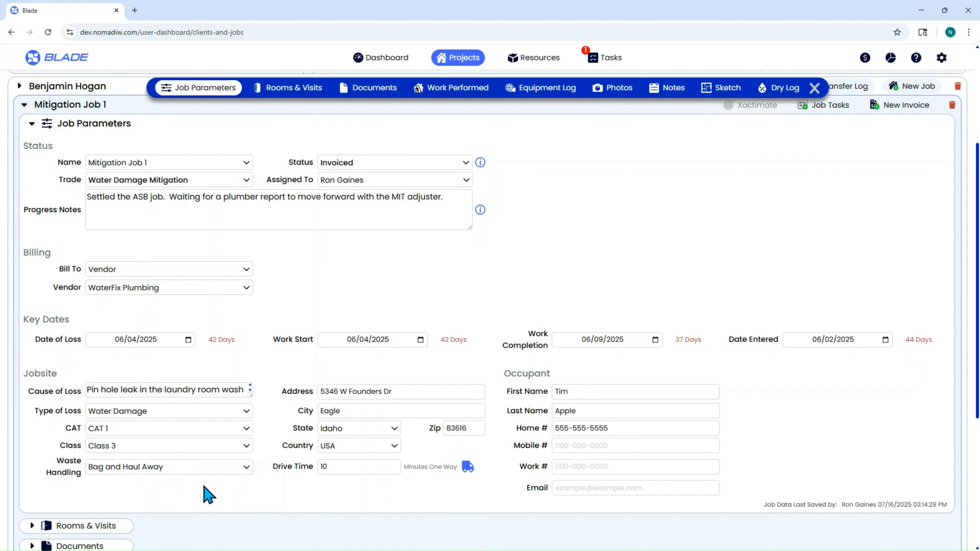
pyautogui.click(172, 428)
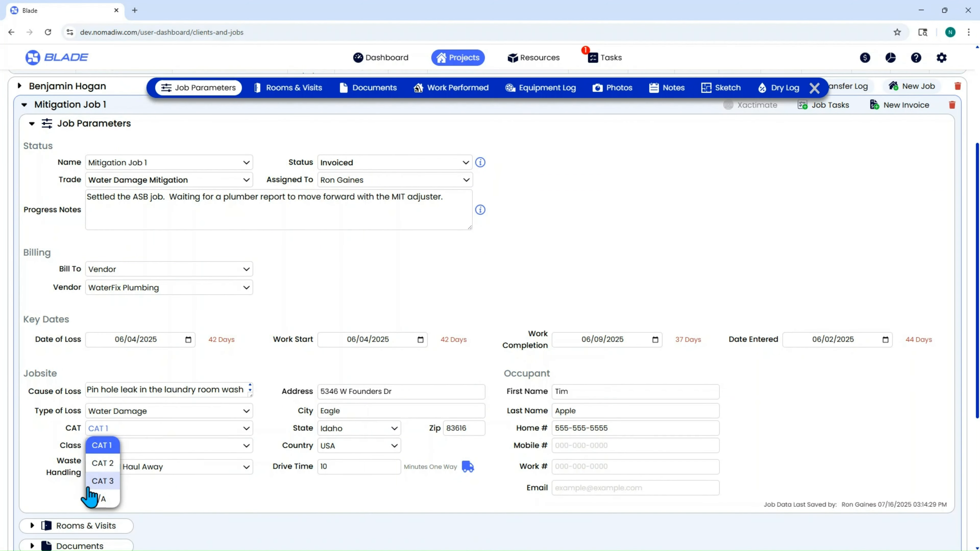
pyautogui.click(101, 481)
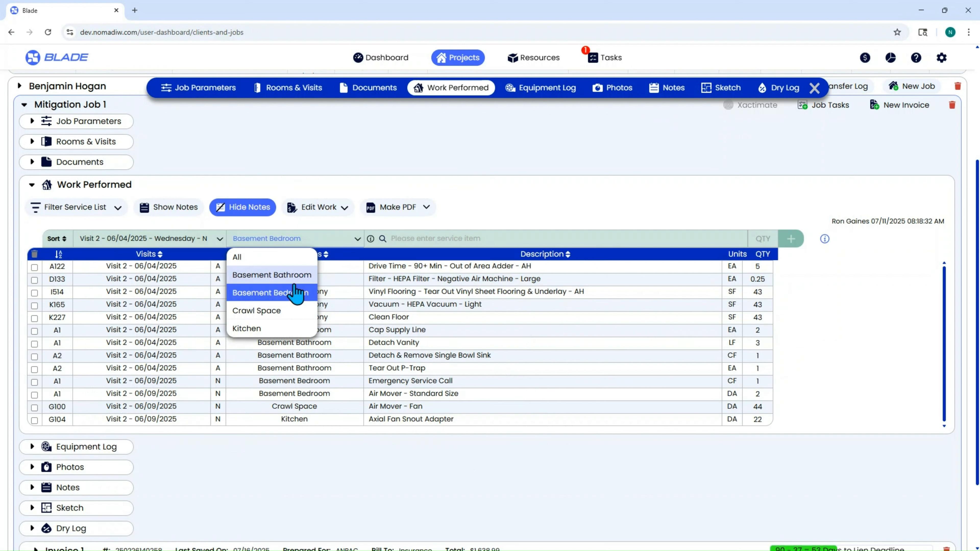
# Add Tear Out Solid Surface Shower Surround - CAT 3 for the Basement Bathroom with a quantity of 35 square feet
pyautogui.click(291, 275)
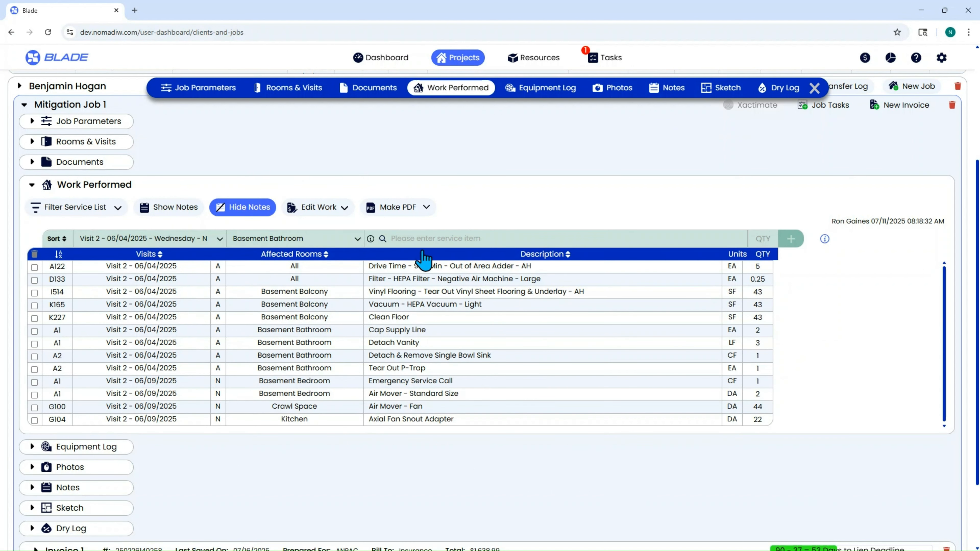
pyautogui.click(427, 239)
pyautogui.write('show')
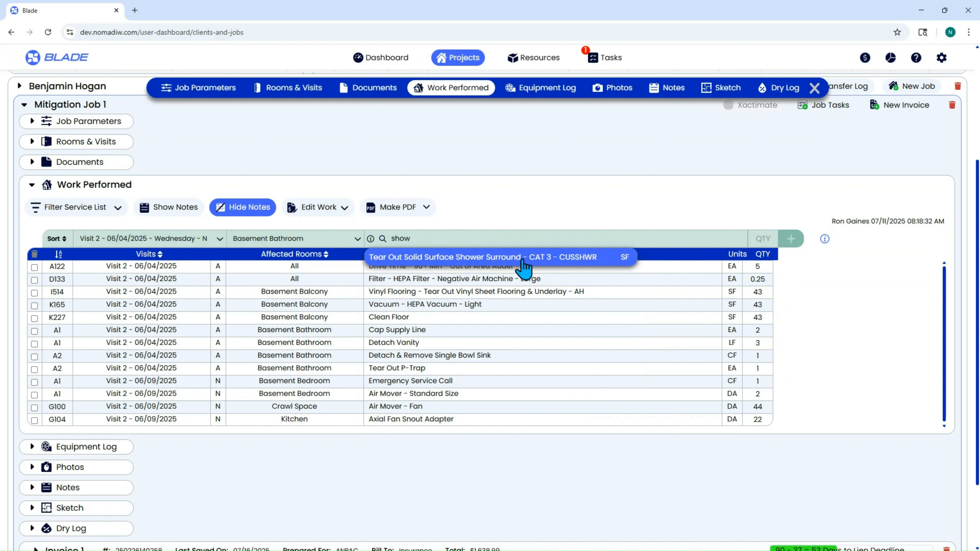
pyautogui.click(546, 268)
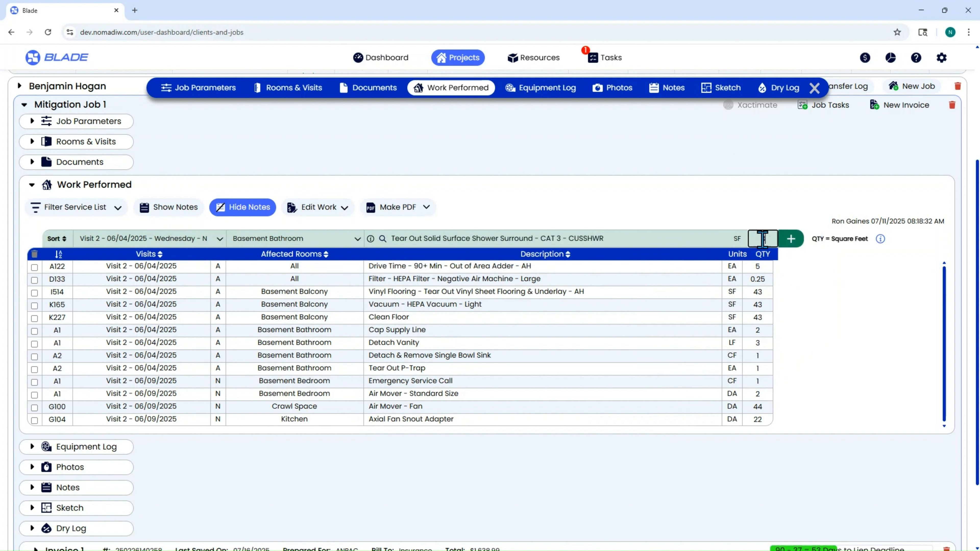
pyautogui.write('35')
pyautogui.click(790, 239)
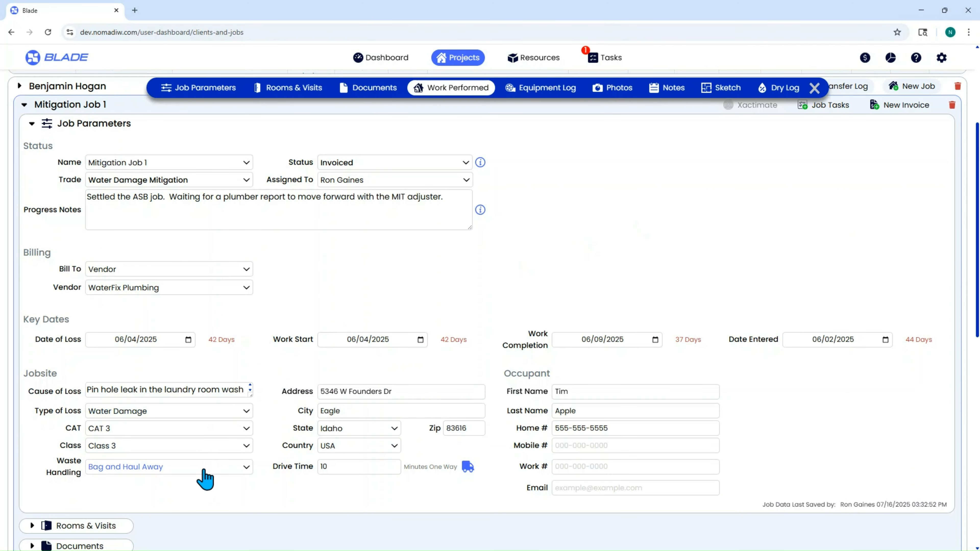
# Set the job's waste handling to Bag and Haul Away
pyautogui.click(204, 469)
pyautogui.click(160, 486)
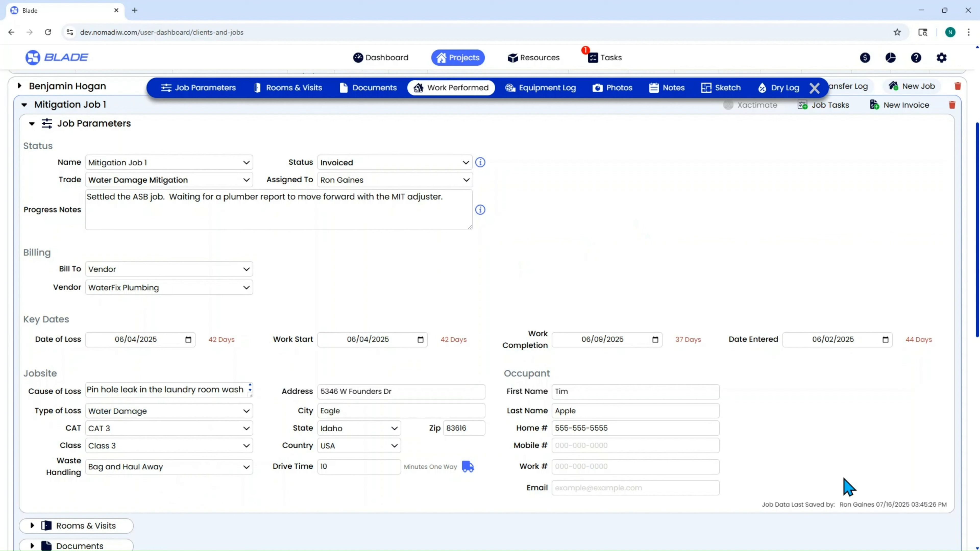
# Open the Services page of the account settings and search for "vinyl" to open a matching service item
pyautogui.click(942, 58)
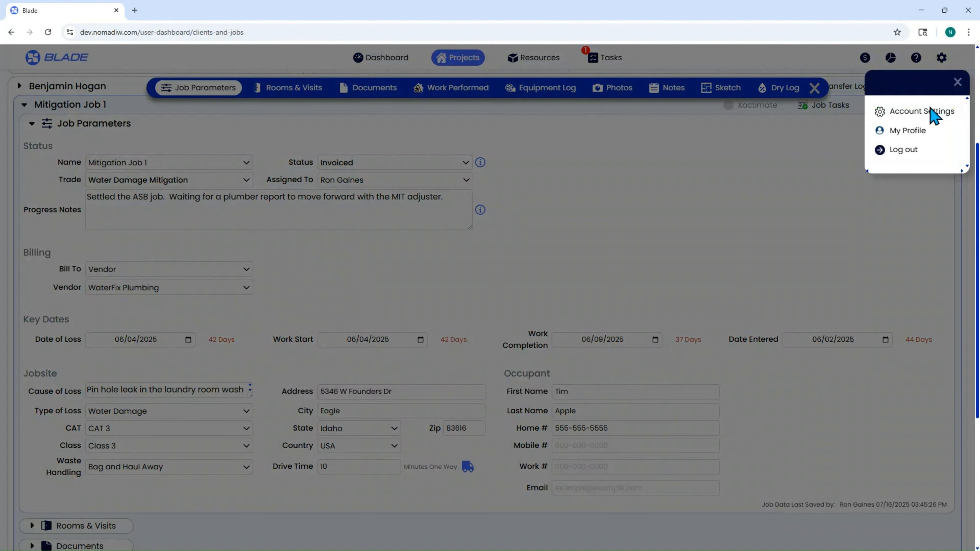
pyautogui.click(929, 109)
pyautogui.click(344, 91)
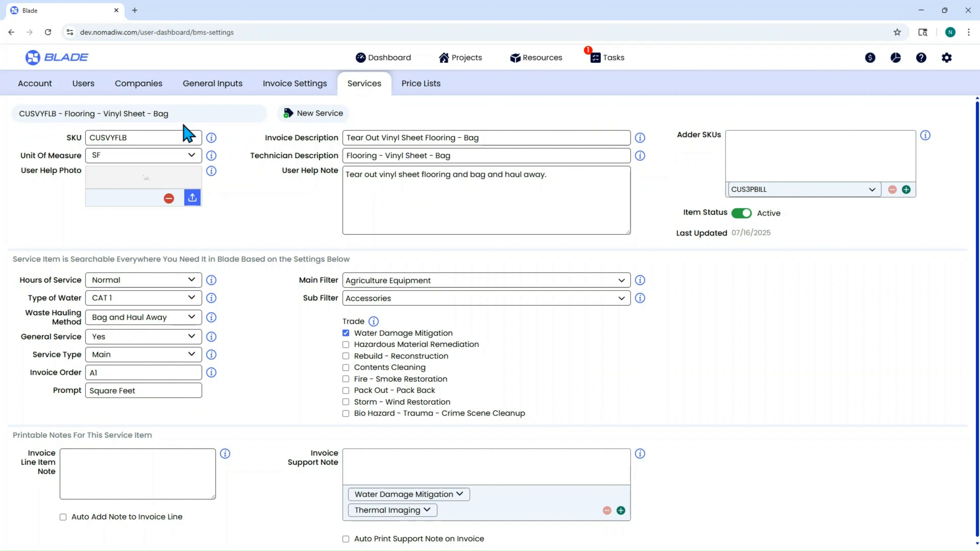
pyautogui.moveTo(181, 114); pyautogui.dragTo(7, 112)
pyautogui.write('vin')
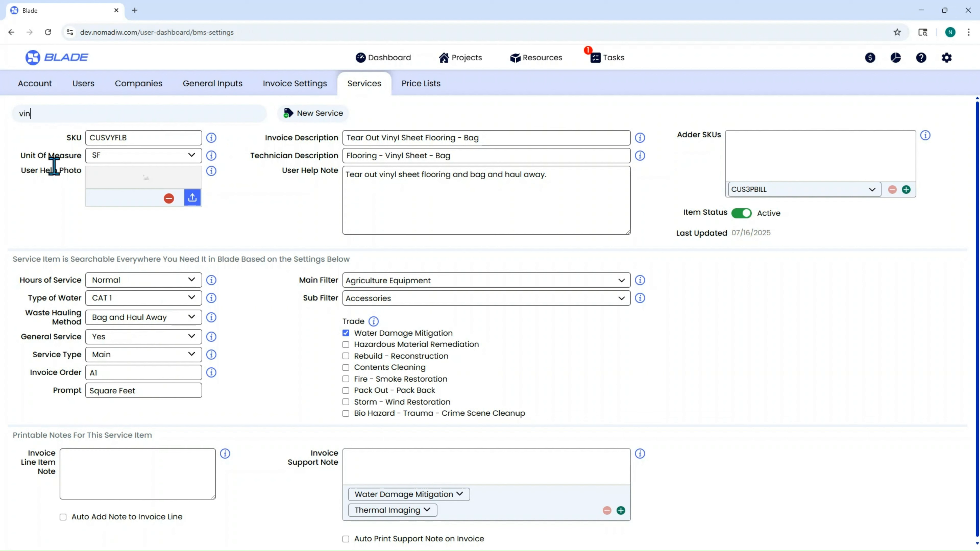
pyautogui.write('yl')
pyautogui.click(101, 165)
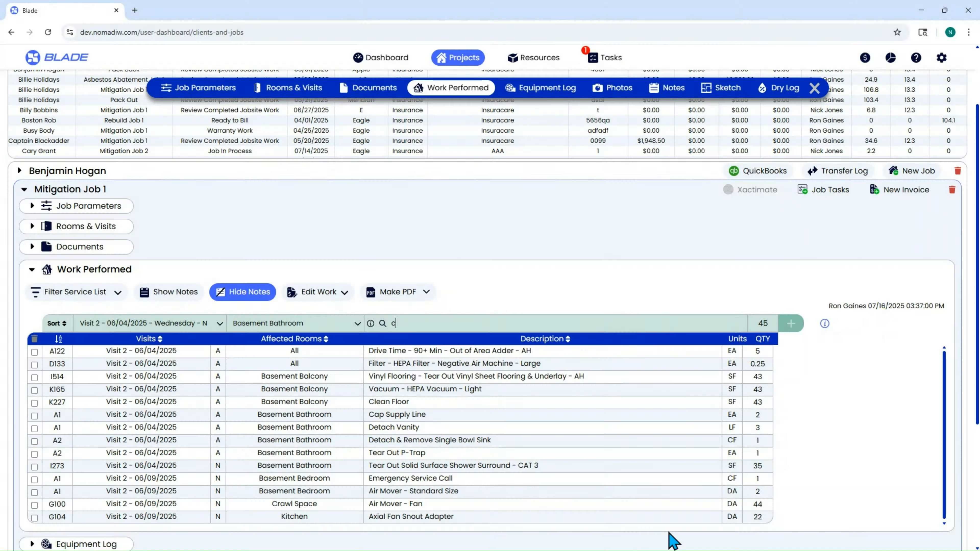
# Add Ceiling Tile - Suspended - Tear Out - CAT 3 (WTRACTSS) for the Basement Bathroom with a quantity of 45
pyautogui.write('i')
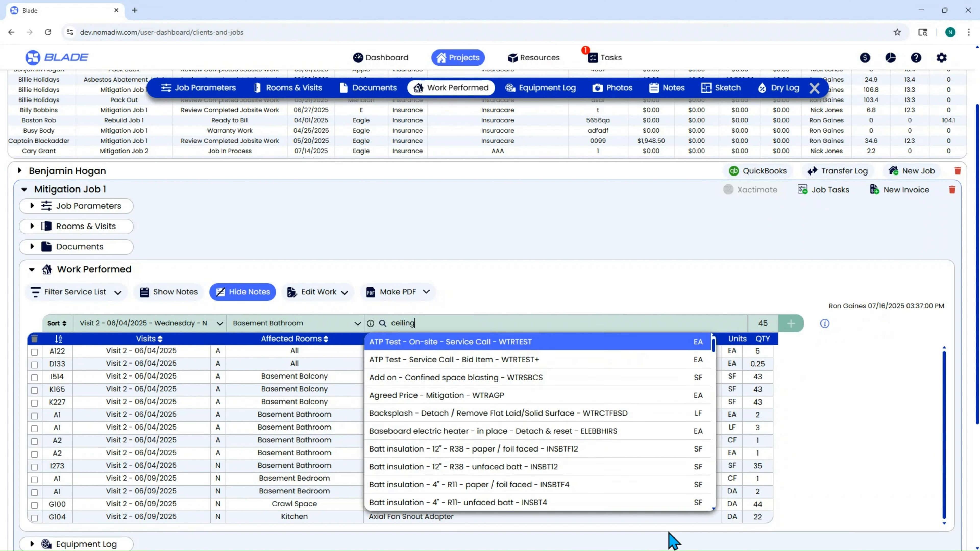
pyautogui.write('ling')
pyautogui.click(583, 341)
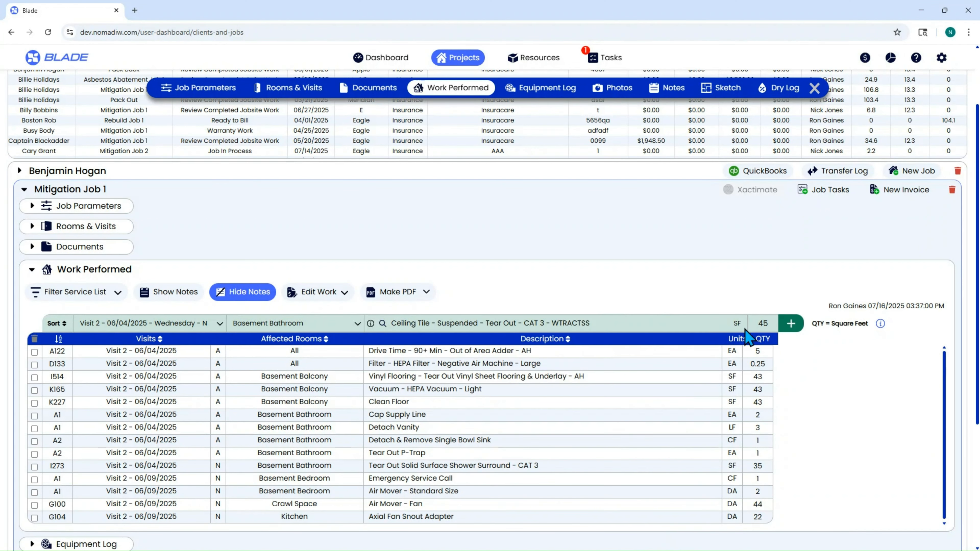
pyautogui.click(790, 324)
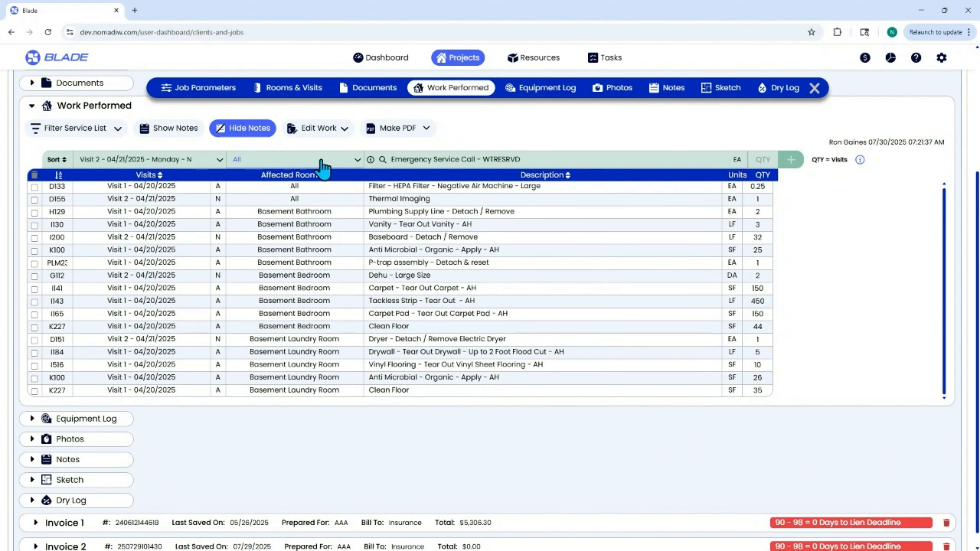
# Choose Basement Bathroom as the affected room and add Waste Hauling - Pickup Truck Loads of Debris with quantity 0.5 on Visit 2
pyautogui.click(323, 162)
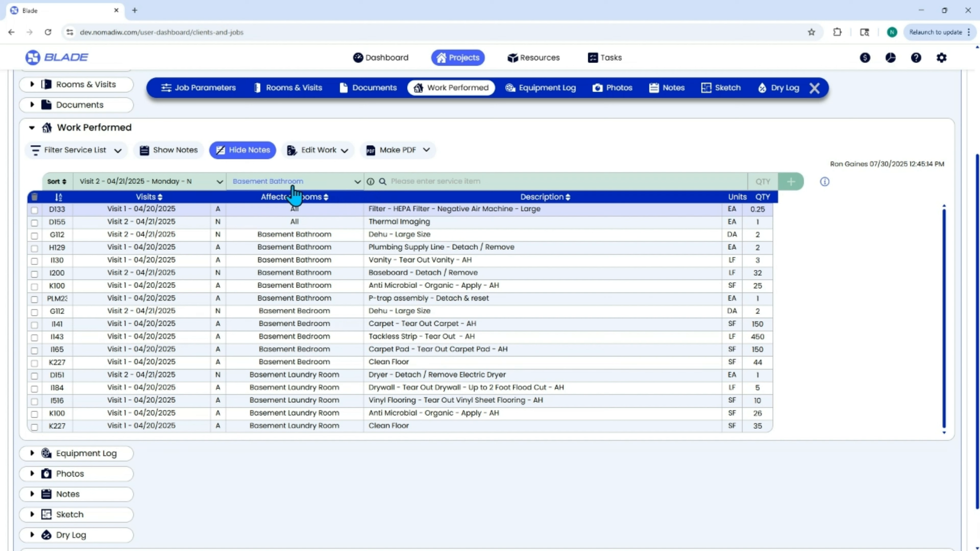
pyautogui.click(421, 182)
pyautogui.write('waste ha')
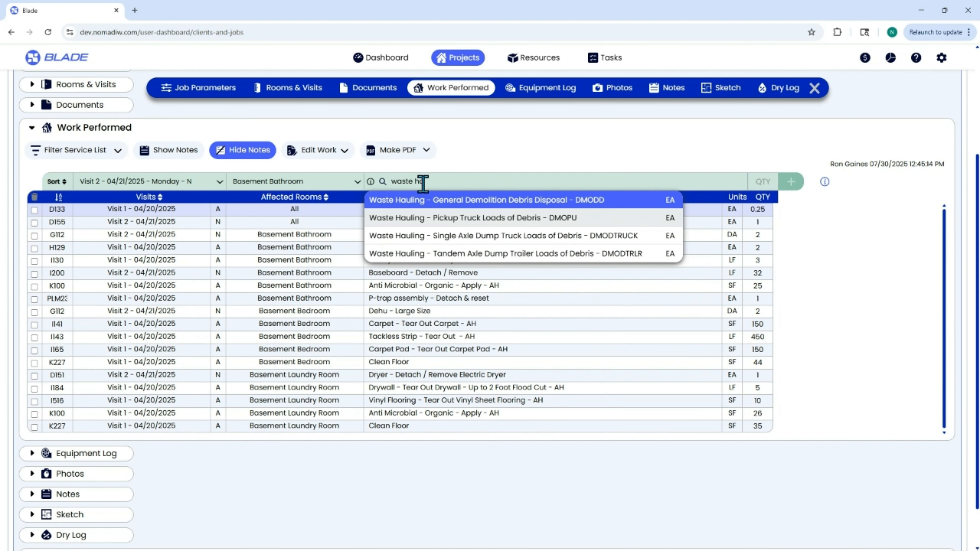
pyautogui.press('Return')
pyautogui.write('0.5')
pyautogui.press('Return')
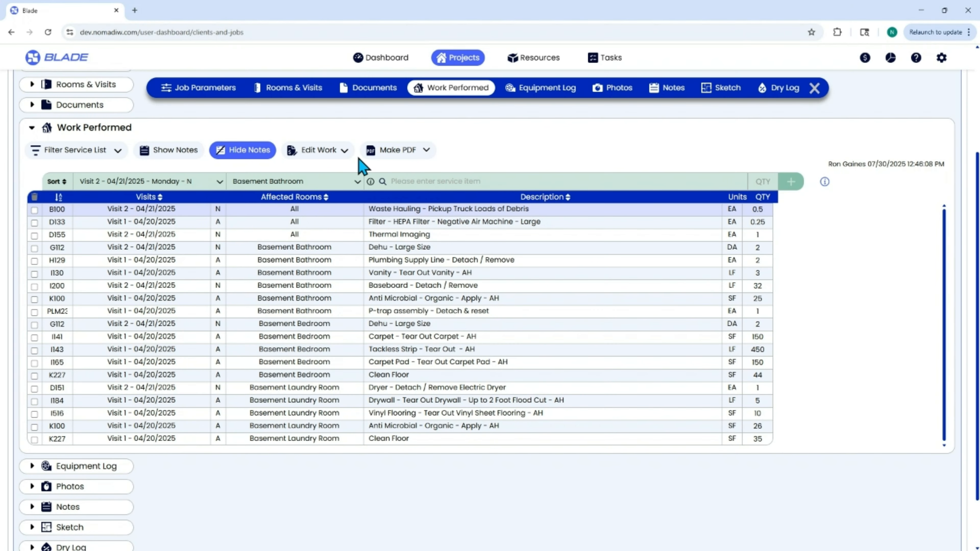
# Add Air Mover - Fan (WTRDRY) with quantity 2 for the Basement Bathroom on Visit 2 - 04/21/2025
pyautogui.click(331, 150)
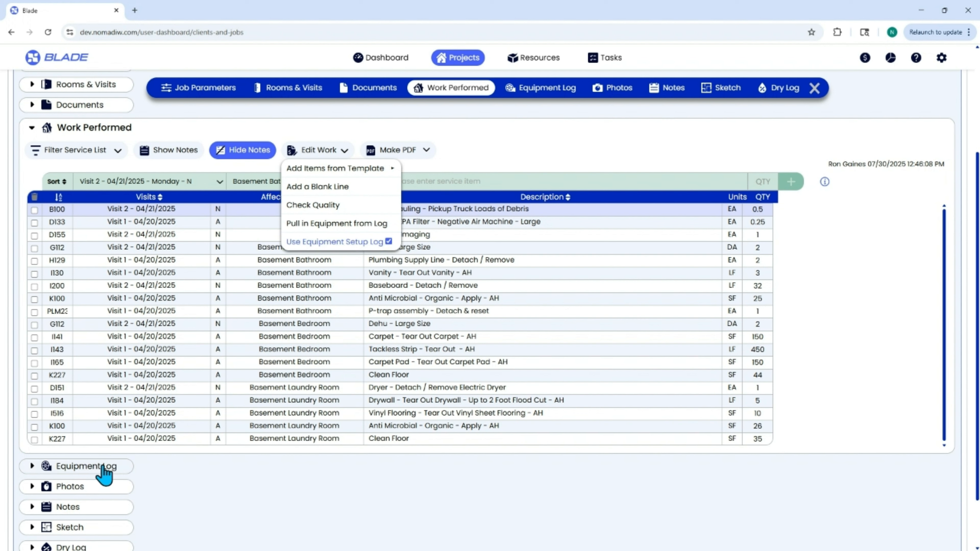
pyautogui.click(499, 180)
pyautogui.write('fan')
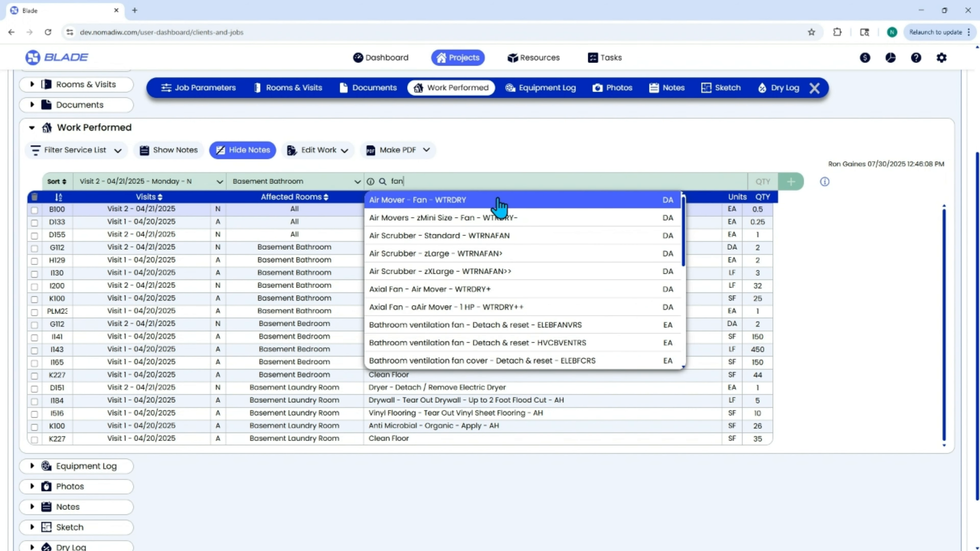
pyautogui.click(499, 201)
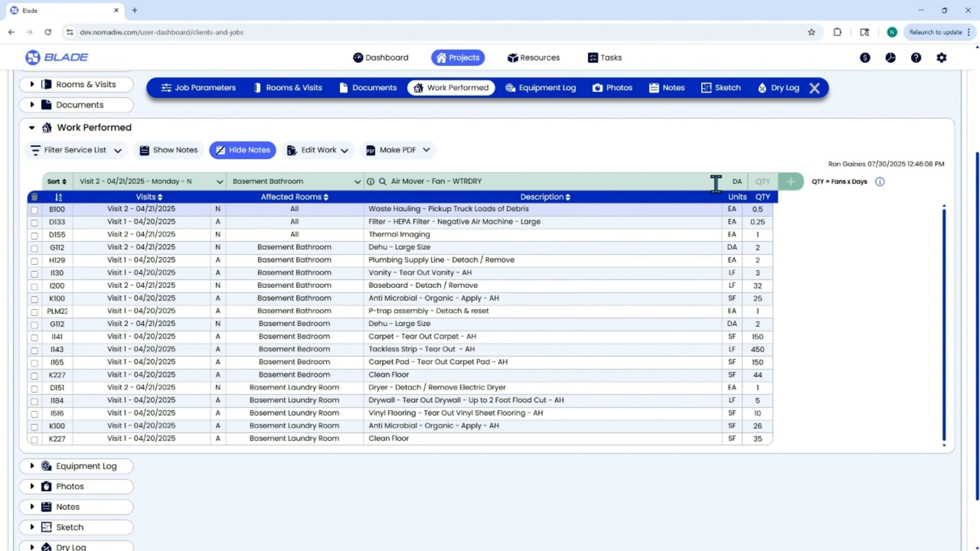
pyautogui.click(767, 181)
pyautogui.write('2')
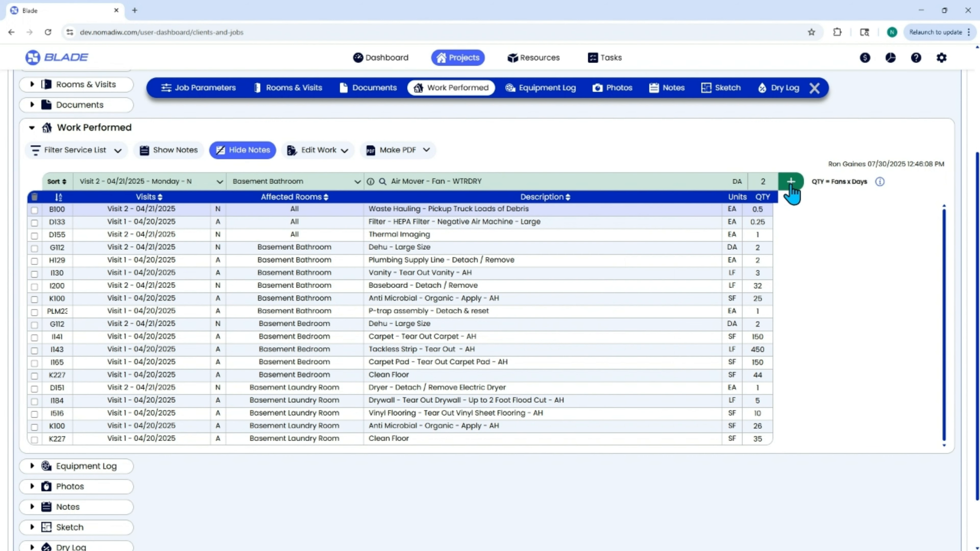
pyautogui.click(790, 182)
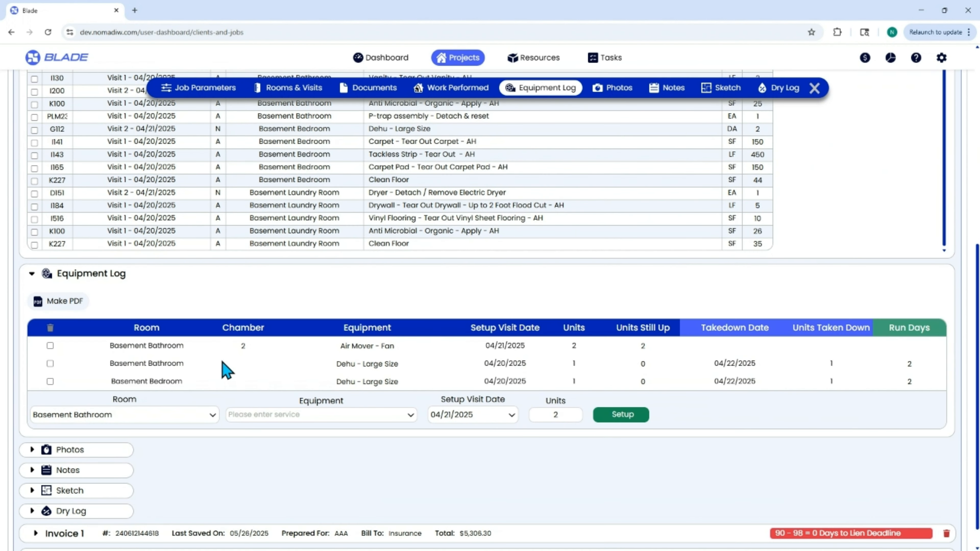
# Take down the 2 Basement Bathroom Air Mover - Fan units in the Equipment Log with takedown visit date 04/23/2025
pyautogui.click(50, 345)
pyautogui.scroll(2, 287, 428)
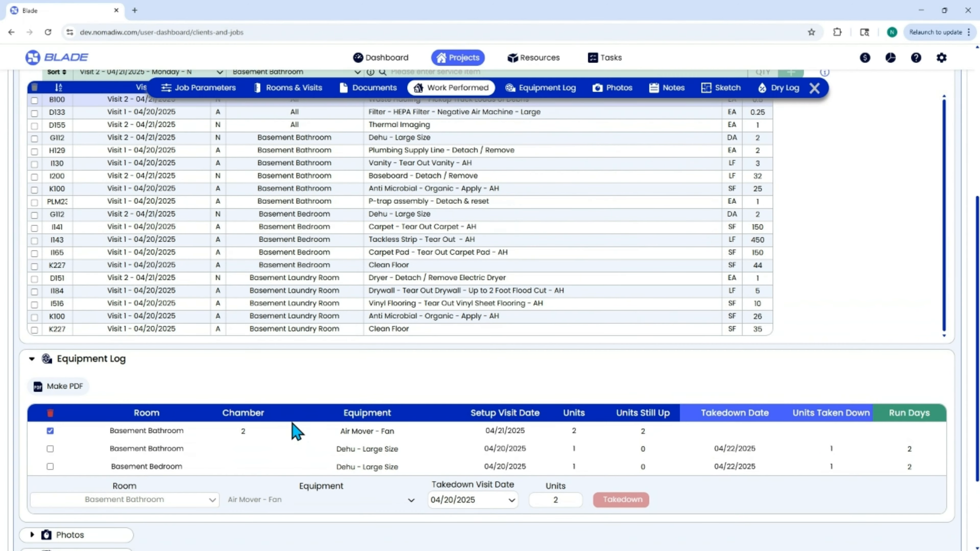
pyautogui.click(478, 499)
pyautogui.scroll(-3, 480, 501)
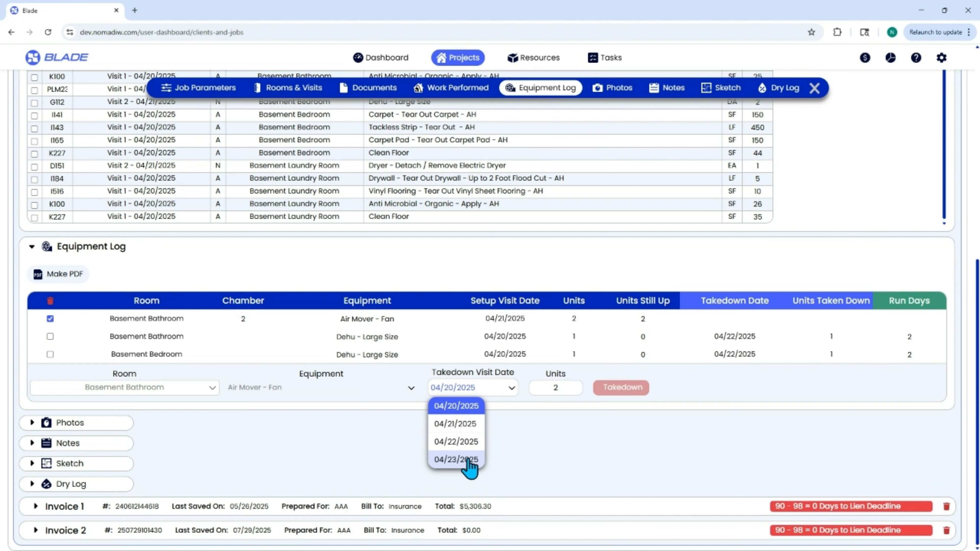
pyautogui.click(468, 460)
pyautogui.scroll(4, 575, 463)
pyautogui.scroll(-2, 594, 461)
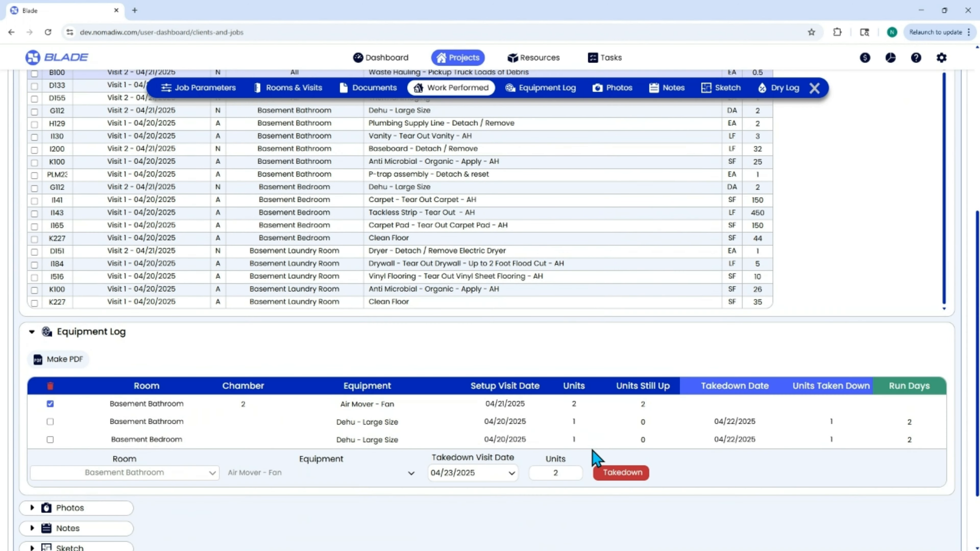
pyautogui.click(617, 473)
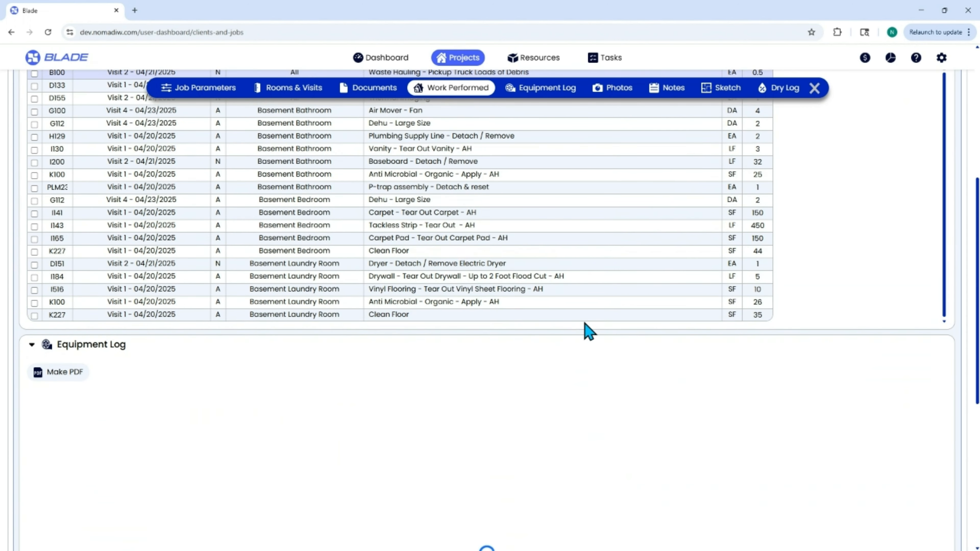
pyautogui.scroll(2, 601, 376)
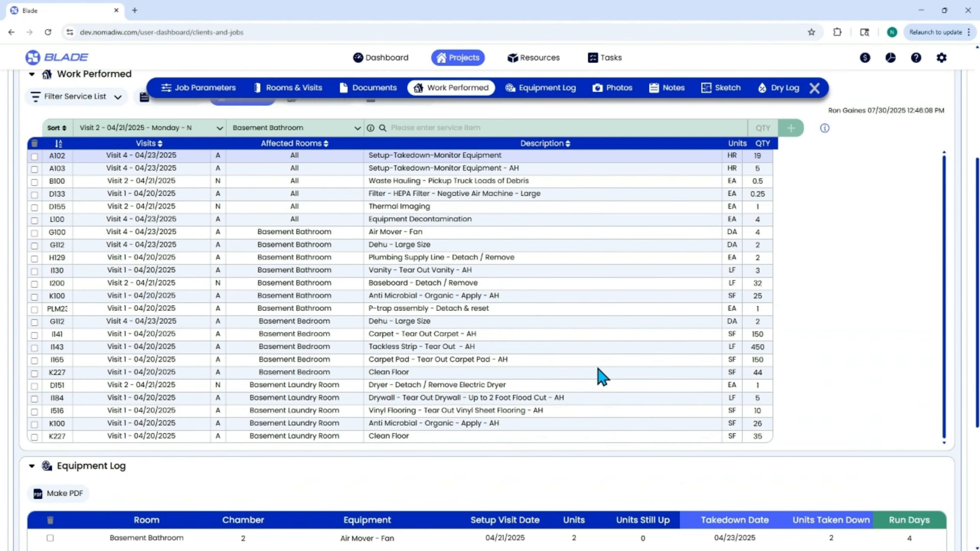
# Check the Basement Bathroom Air Mover - Fan quantity, show the work item notes, and examine that item's setup and takedown note
pyautogui.click(430, 233)
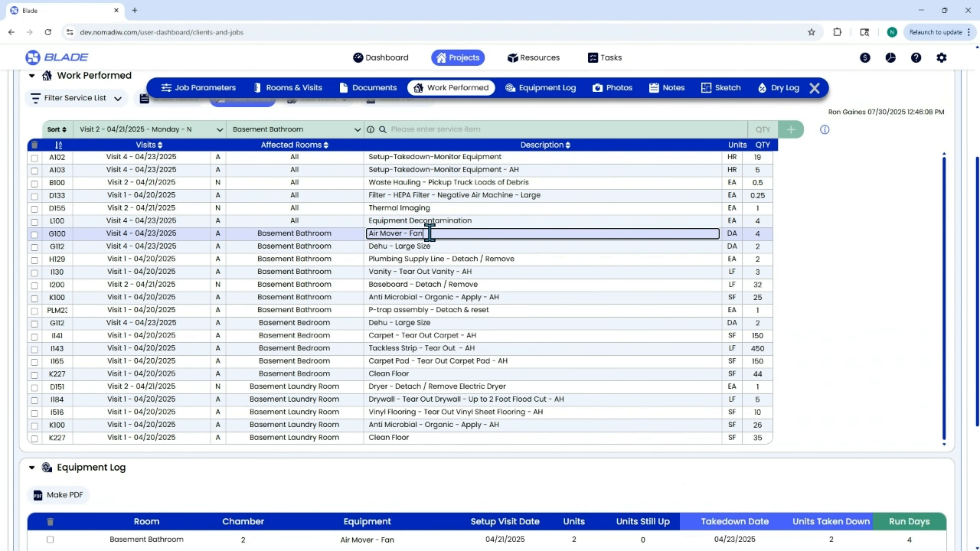
pyautogui.click(758, 233)
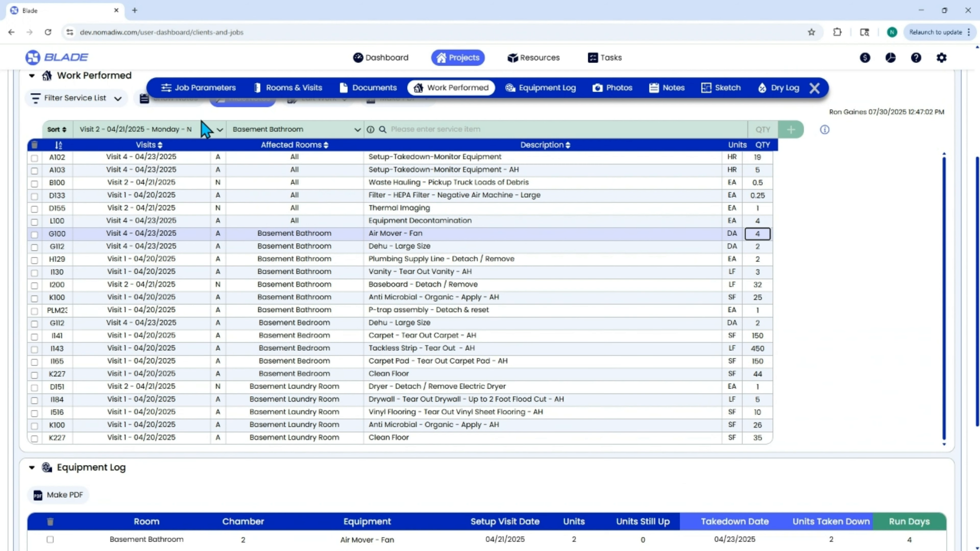
pyautogui.scroll(2, 193, 120)
pyautogui.click(169, 182)
pyautogui.scroll(-4, 335, 332)
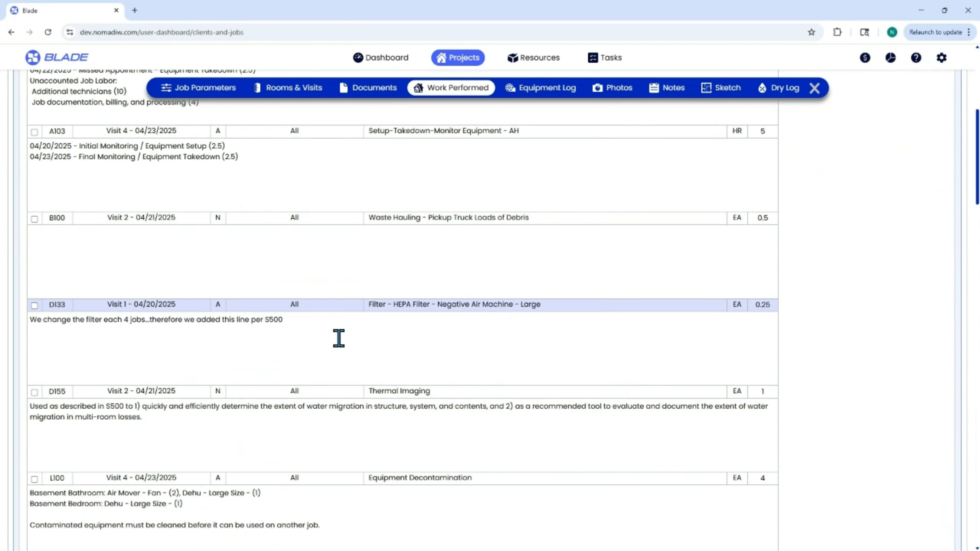
pyautogui.scroll(-3, 338, 338)
pyautogui.scroll(-2, 340, 340)
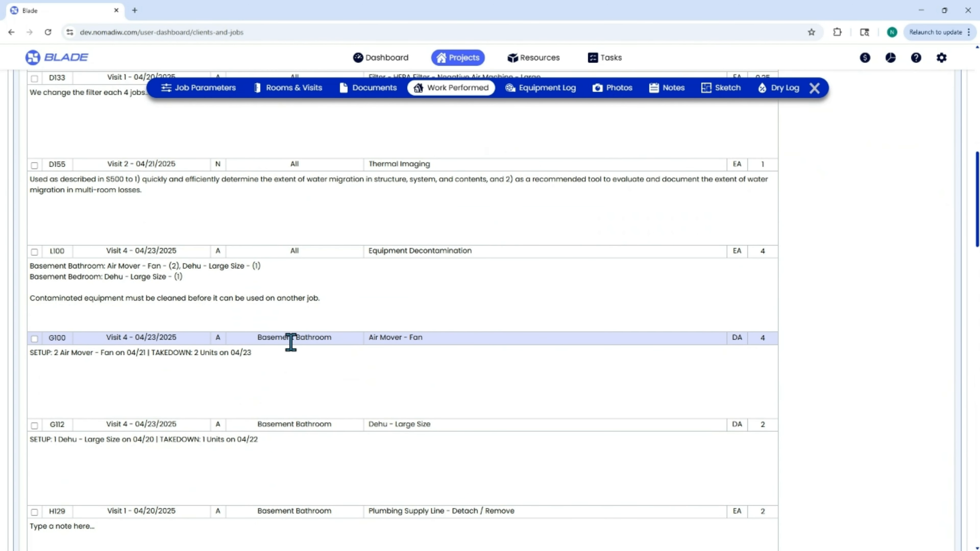
pyautogui.moveTo(281, 353); pyautogui.dragTo(29, 351)
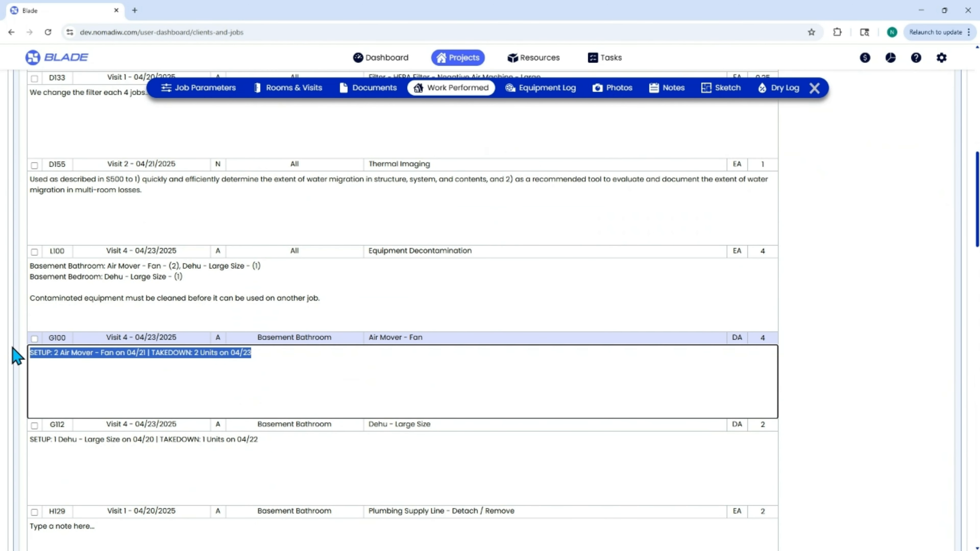
# Examine the notes of both Setup-Takedown-Monitor Equipment items and Equipment Decontamination, and hide the notes again
pyautogui.scroll(8, 389, 297)
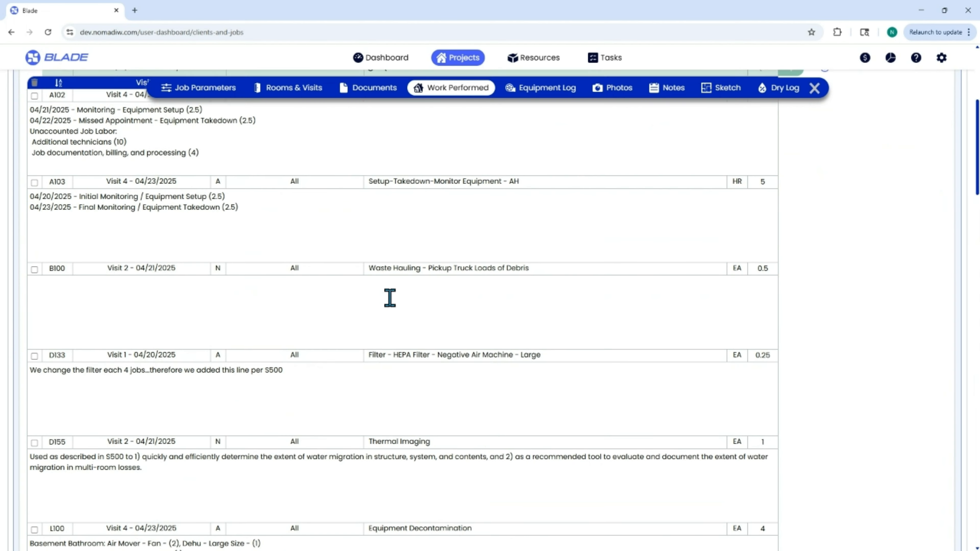
pyautogui.moveTo(253, 217); pyautogui.dragTo(6, 185)
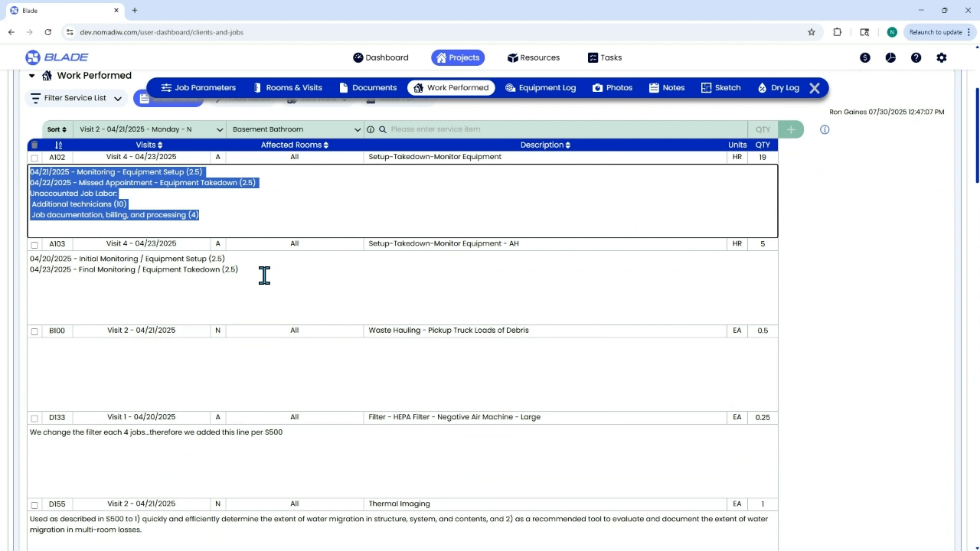
pyautogui.moveTo(264, 275); pyautogui.dragTo(6, 254)
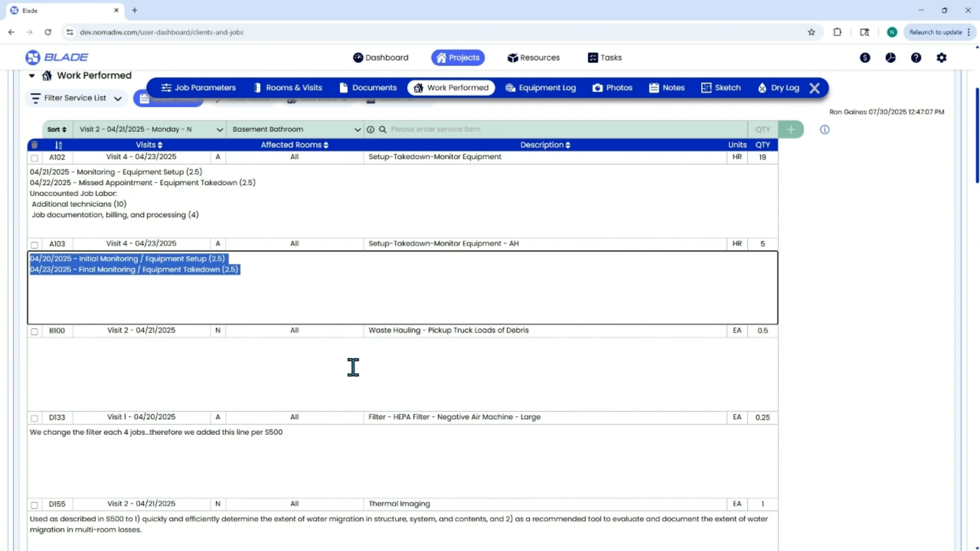
pyautogui.scroll(-6, 353, 368)
pyautogui.moveTo(349, 381); pyautogui.dragTo(29, 352)
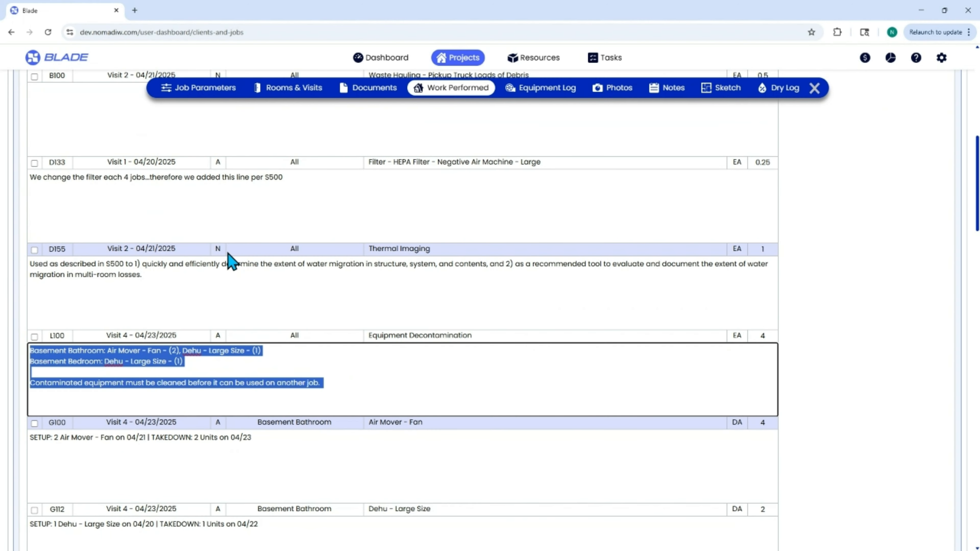
pyautogui.scroll(8, 230, 256)
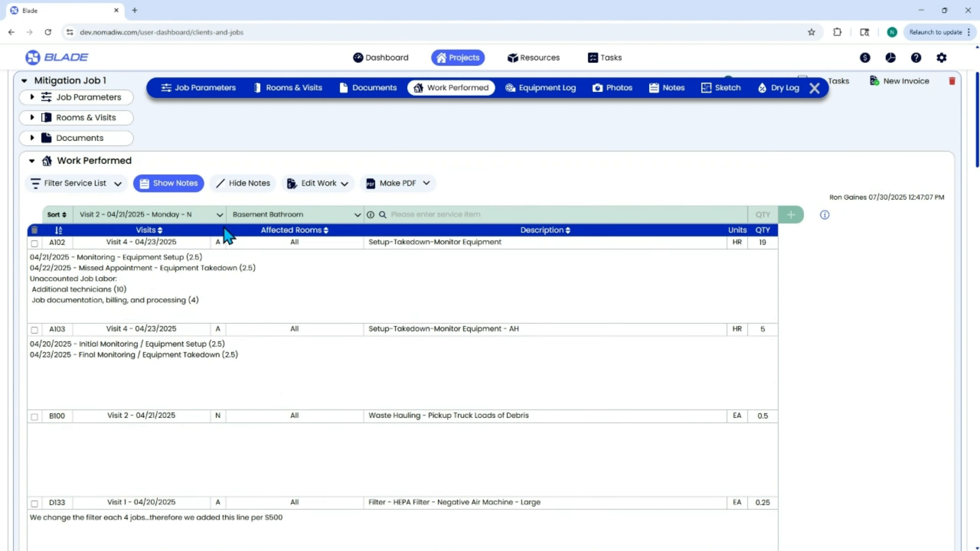
pyautogui.click(243, 183)
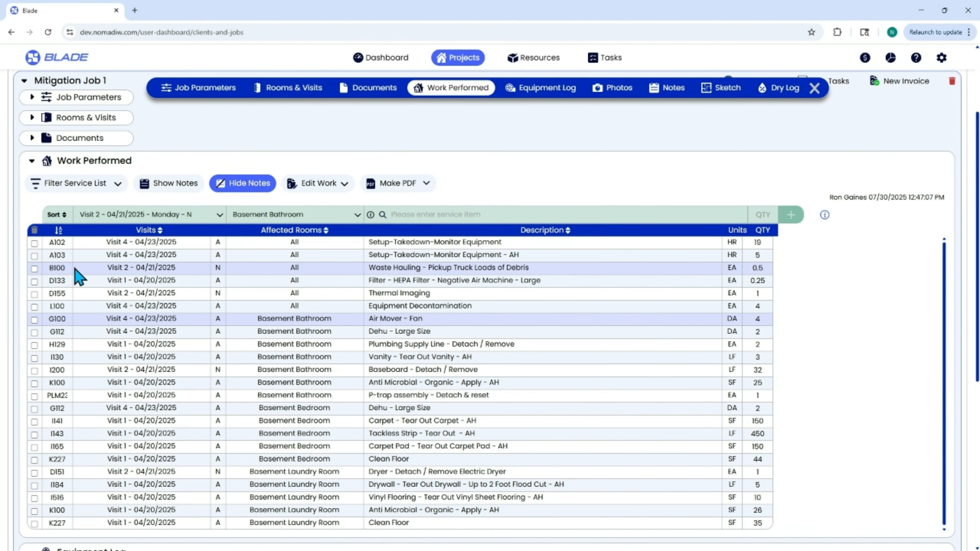
# Delete the Setup-Takedown-Monitor Equipment - AH item from Work Performed
pyautogui.click(35, 256)
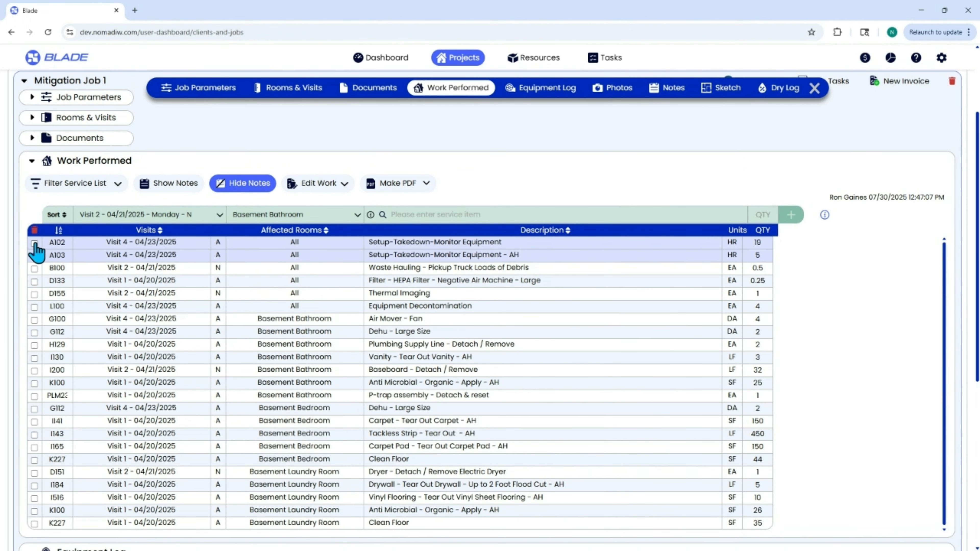
pyautogui.click(34, 231)
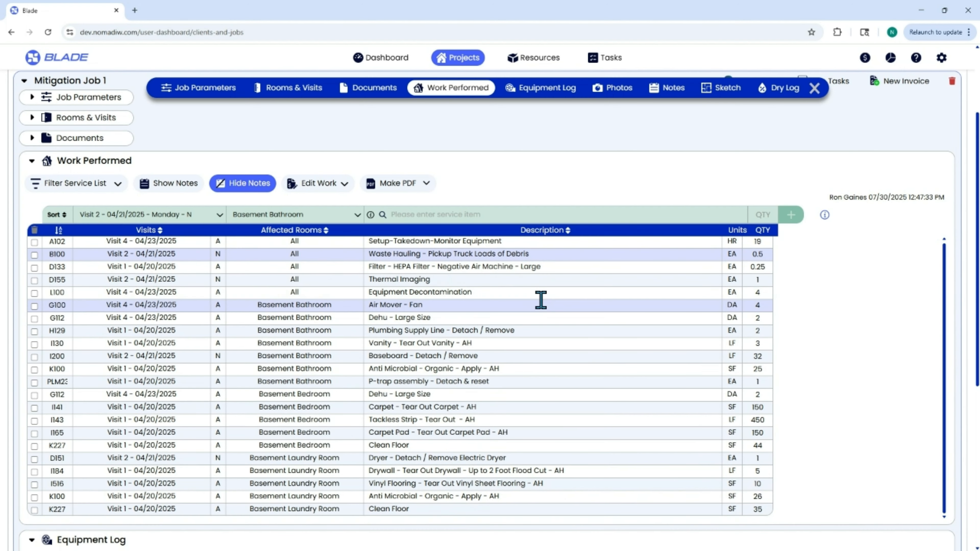
# Set the units taken down for the Basement Bathroom Air Mover - Fan to 1 in the Equipment Log
pyautogui.scroll(-5, 578, 455)
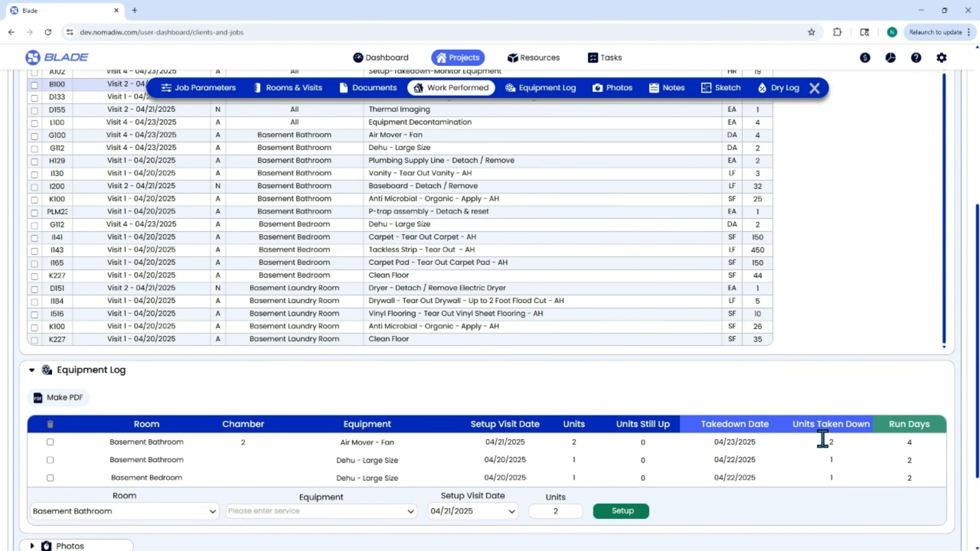
pyautogui.moveTo(822, 439); pyautogui.dragTo(843, 436)
pyautogui.write('1')
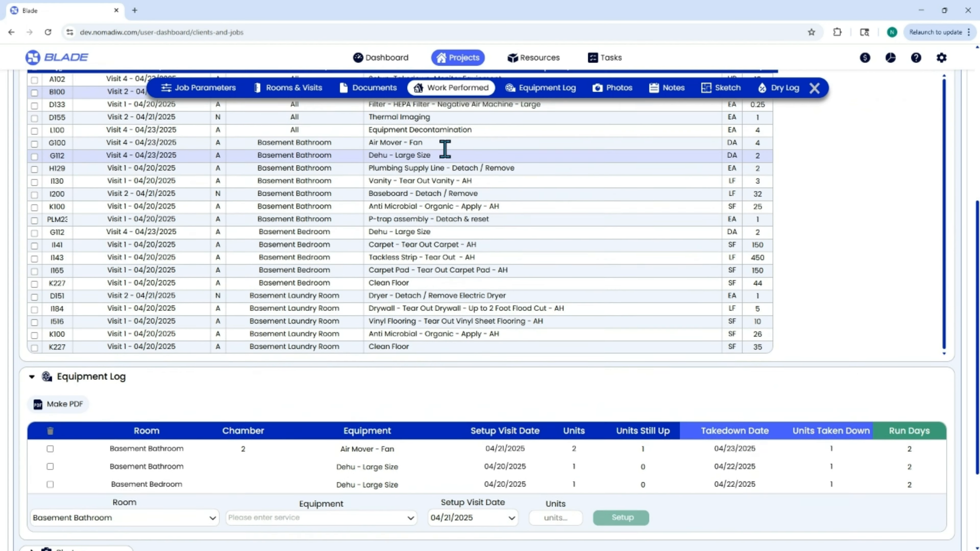
# Pull in the equipment from the log to update the Work Performed items
pyautogui.scroll(4, 445, 148)
pyautogui.click(323, 185)
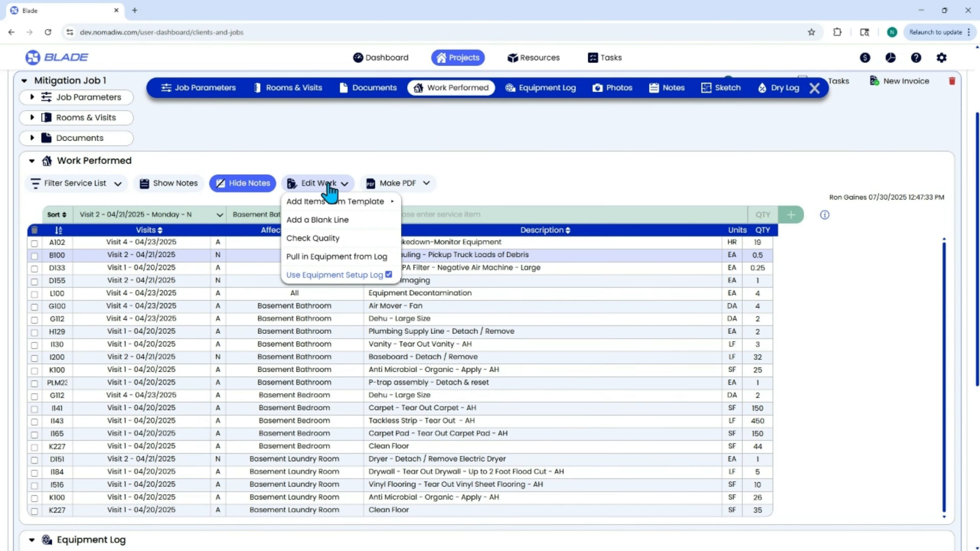
pyautogui.click(344, 257)
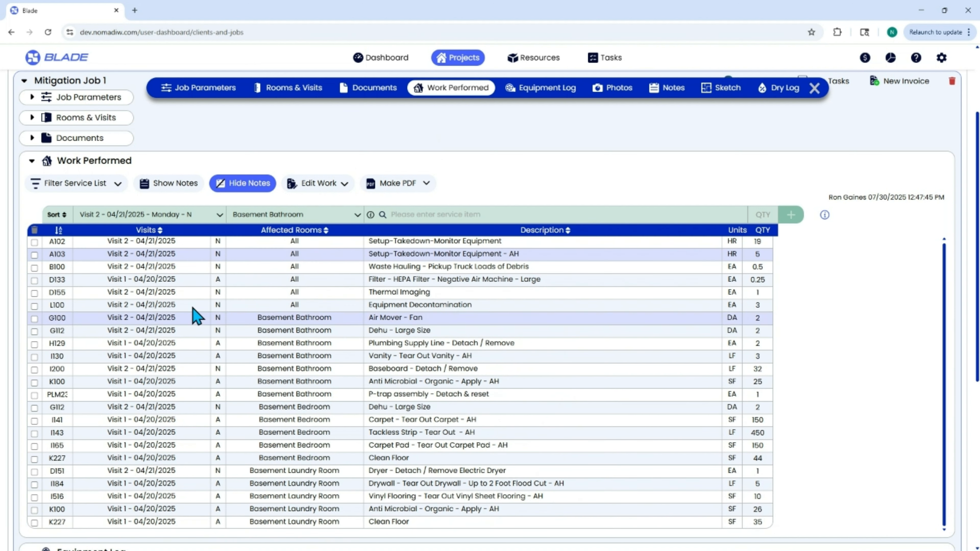
# Browse the service list filter categories, try the Commercial Equipment and Containment filters, and clear all filters
pyautogui.click(92, 184)
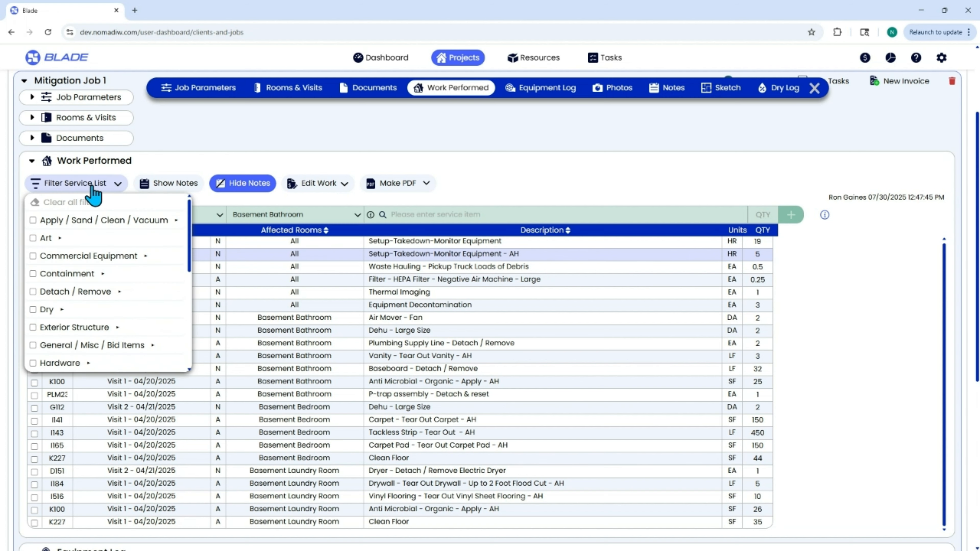
pyautogui.scroll(-6, 109, 255)
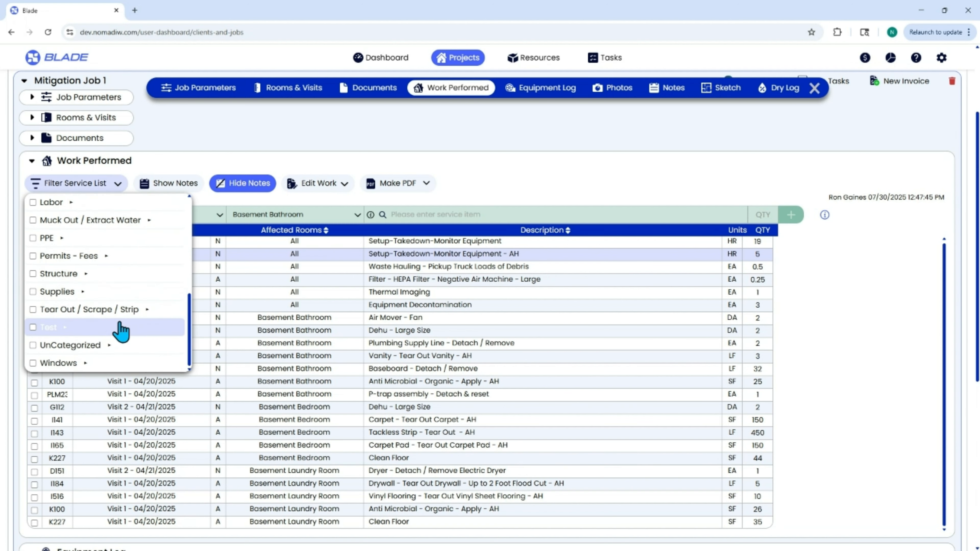
pyautogui.scroll(-2, 121, 331)
pyautogui.scroll(5, 108, 247)
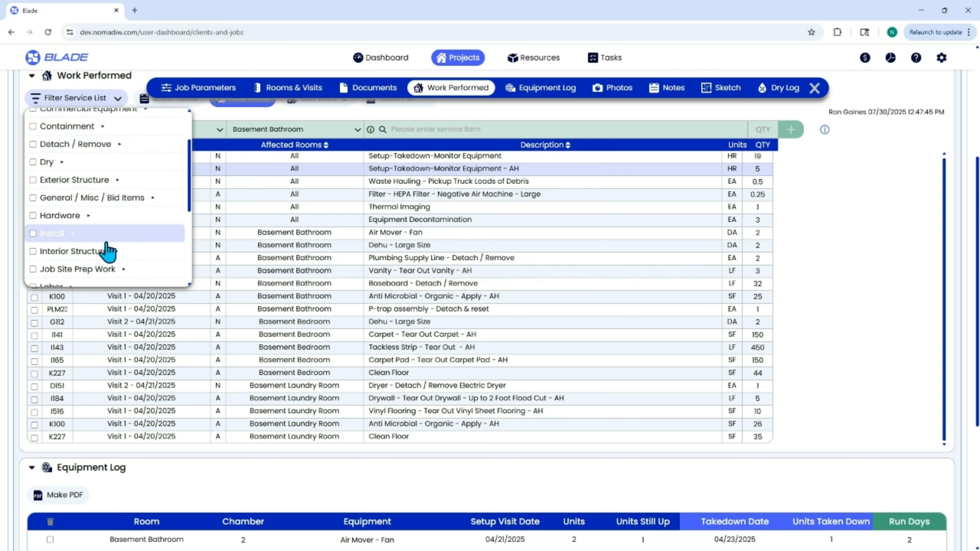
pyautogui.scroll(5, 108, 246)
pyautogui.click(110, 259)
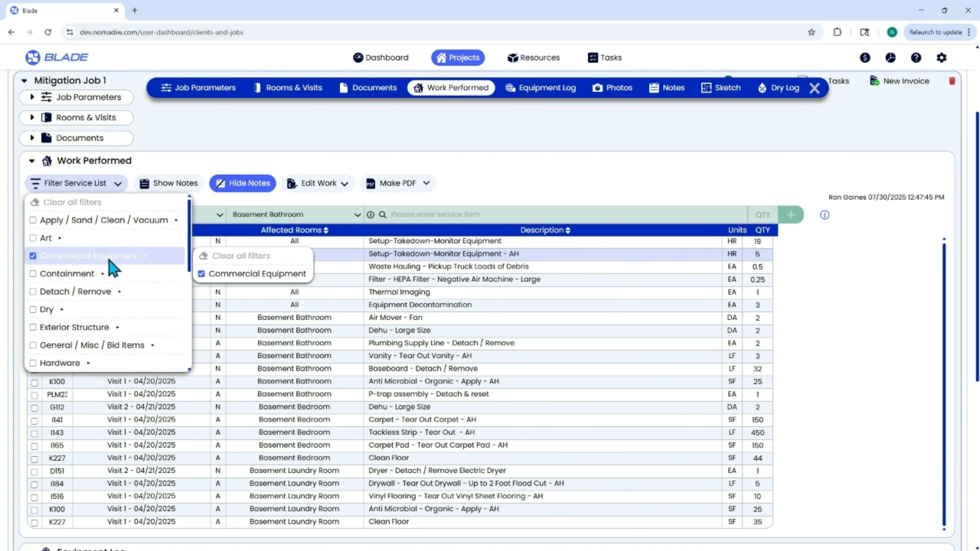
pyautogui.click(94, 275)
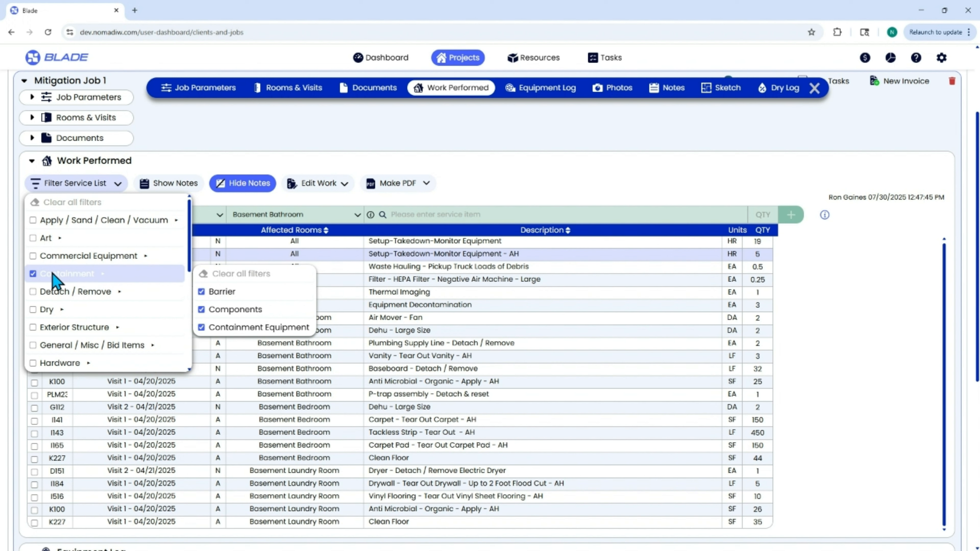
pyautogui.click(30, 258)
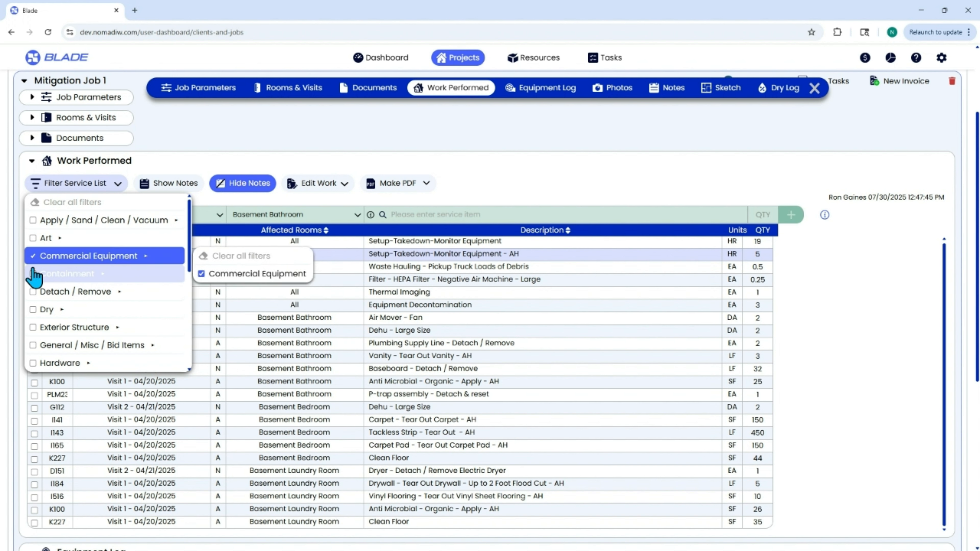
pyautogui.click(60, 206)
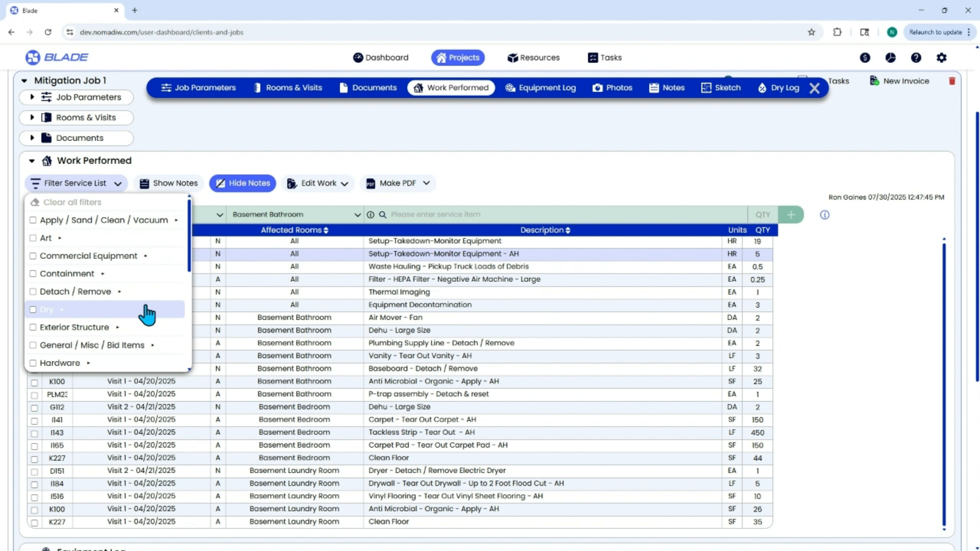
# Filter the service list to Fixtures under Detach / Remove and examine the service items offered
pyautogui.click(108, 293)
pyautogui.click(233, 296)
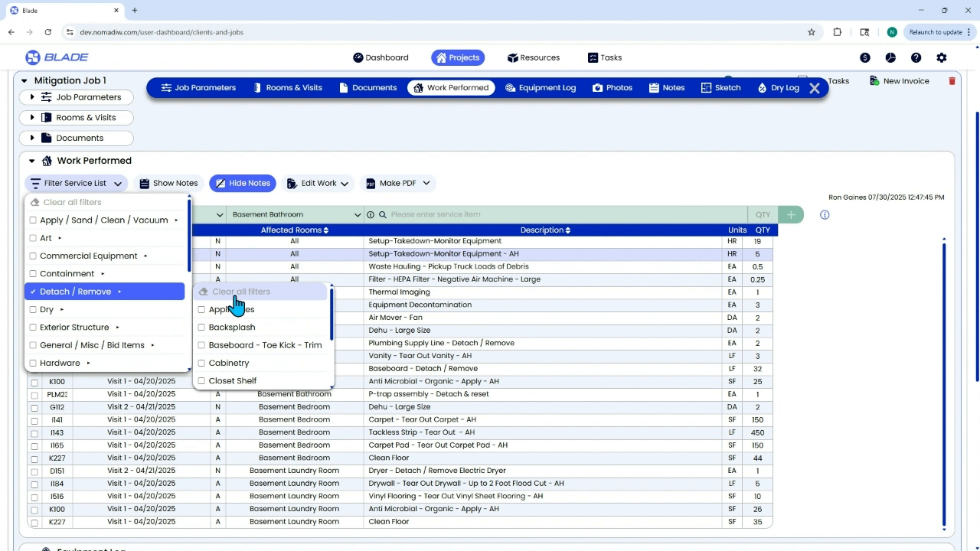
pyautogui.scroll(-3, 250, 349)
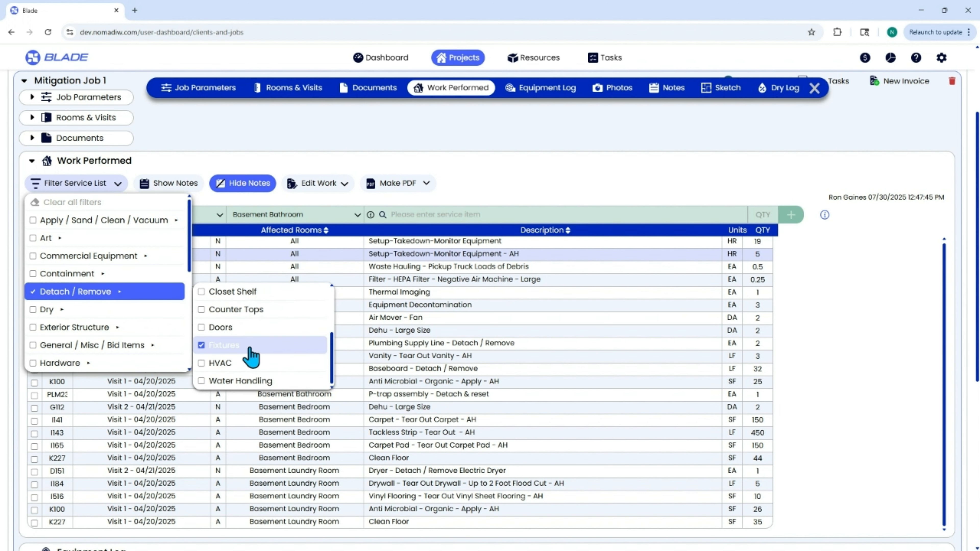
pyautogui.click(502, 214)
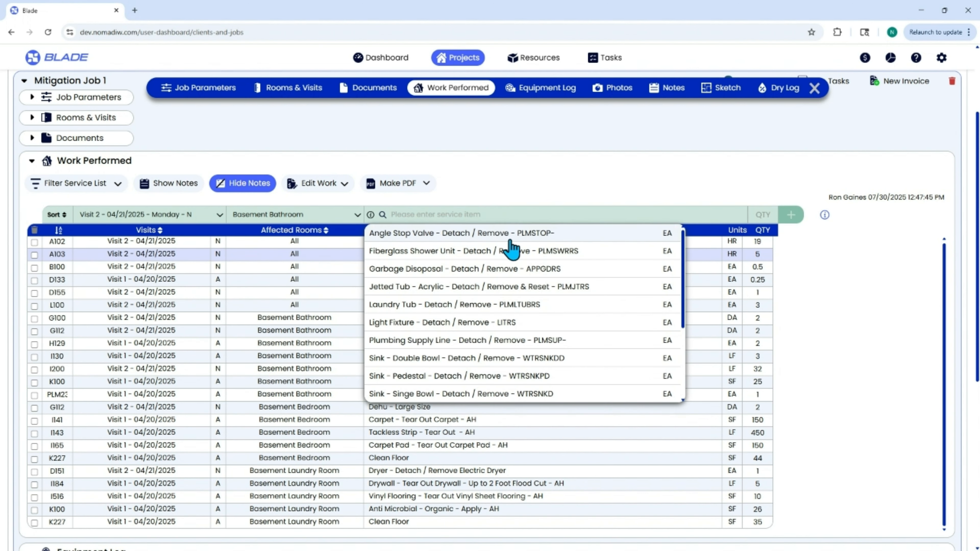
pyautogui.scroll(-6, 517, 263)
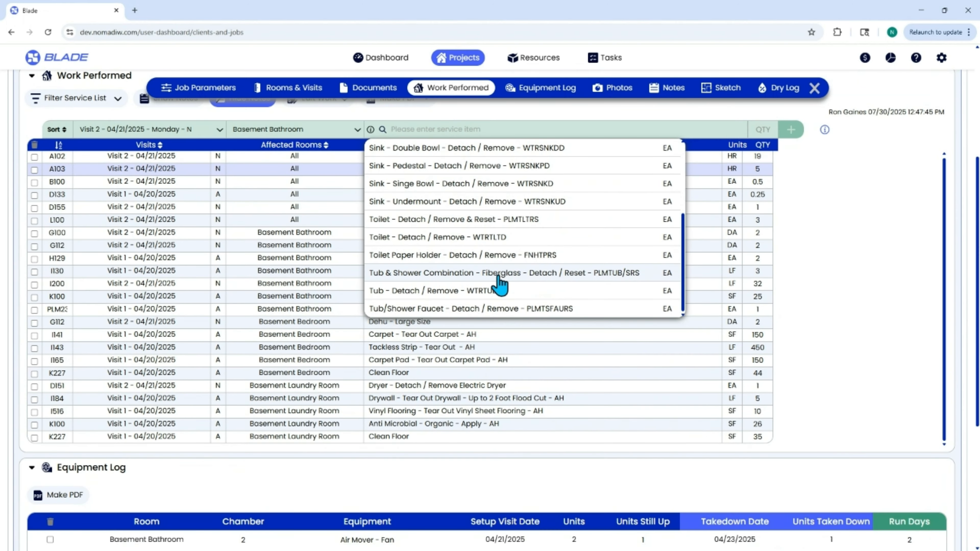
pyautogui.scroll(6, 500, 283)
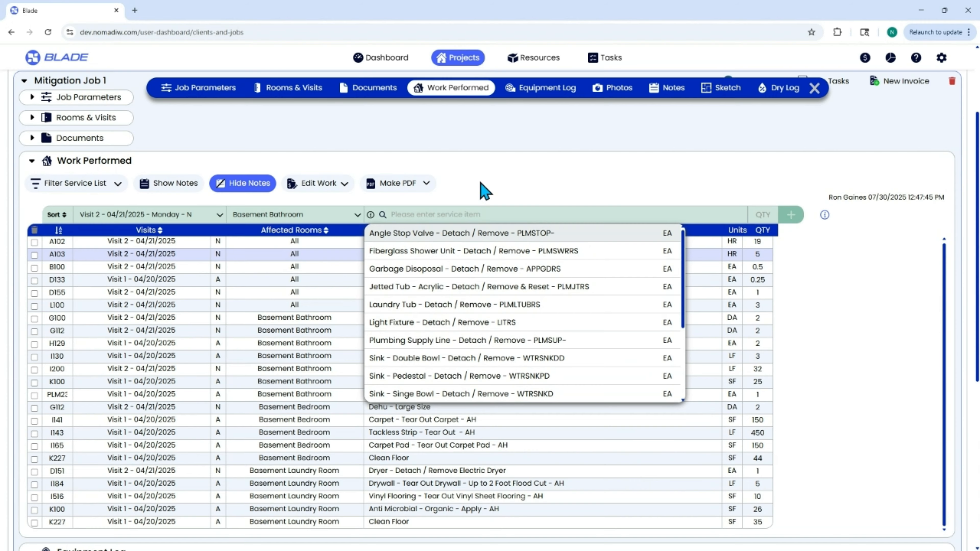
pyautogui.click(480, 182)
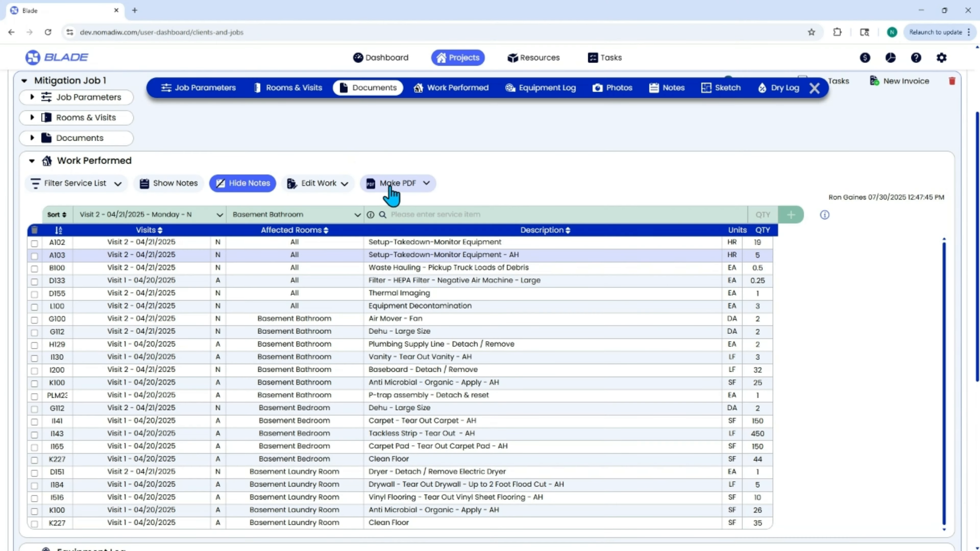
# Make a PDF of the Work Performed list
pyautogui.click(390, 186)
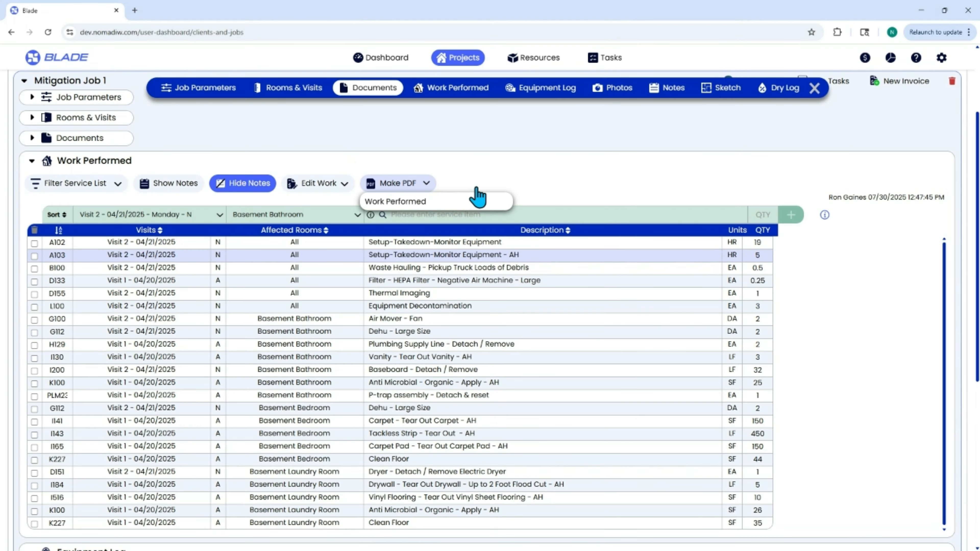
pyautogui.click(435, 202)
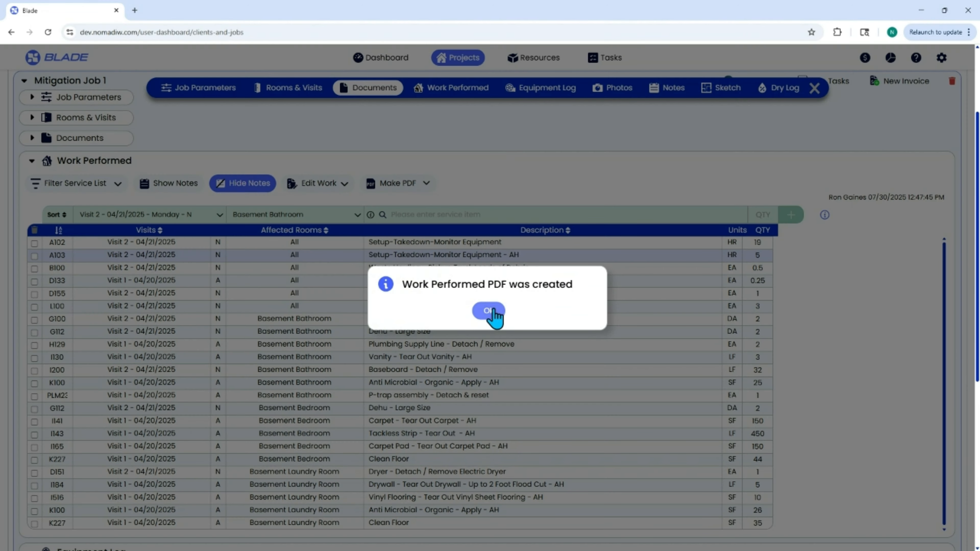
pyautogui.click(488, 311)
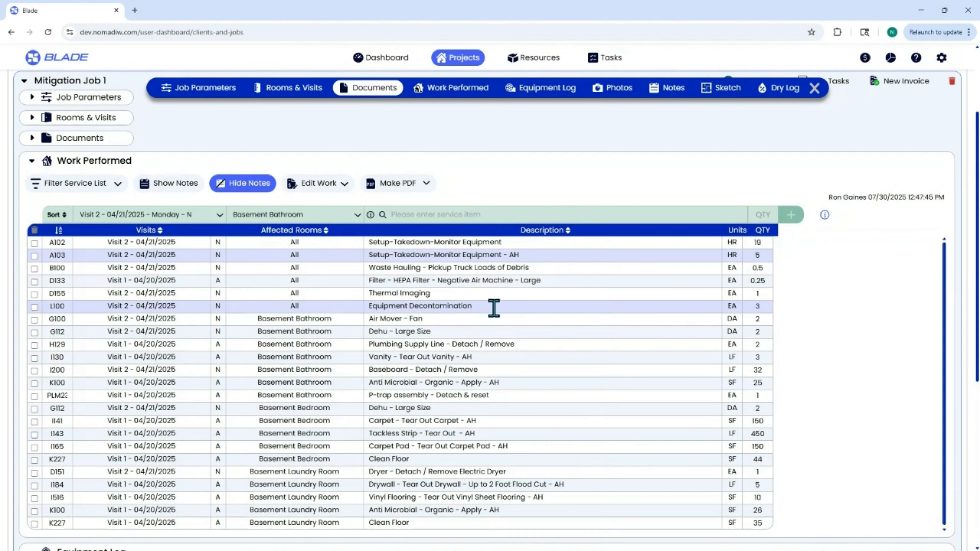
# Open the newly created Work Performed PDF from the job's Documents section
pyautogui.click(46, 139)
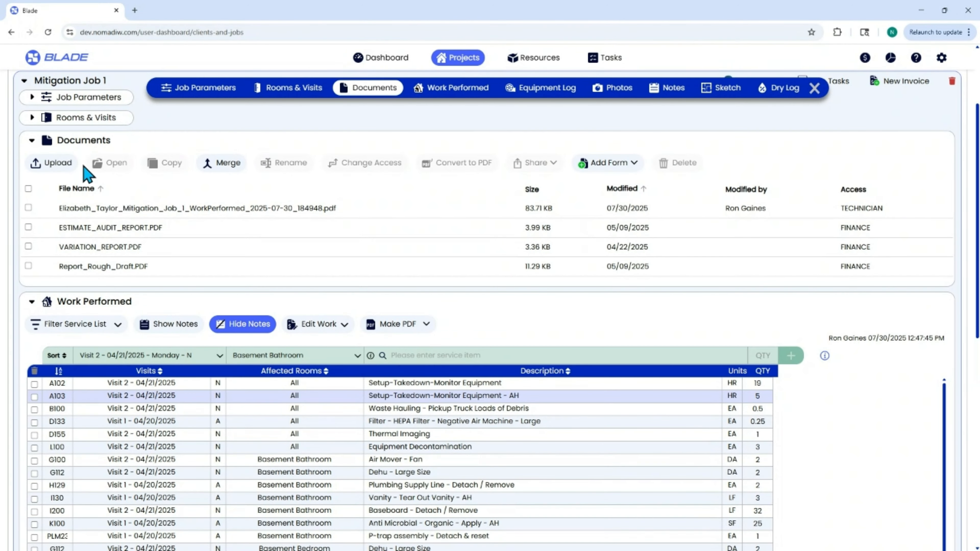
pyautogui.click(110, 209)
pyautogui.click(110, 162)
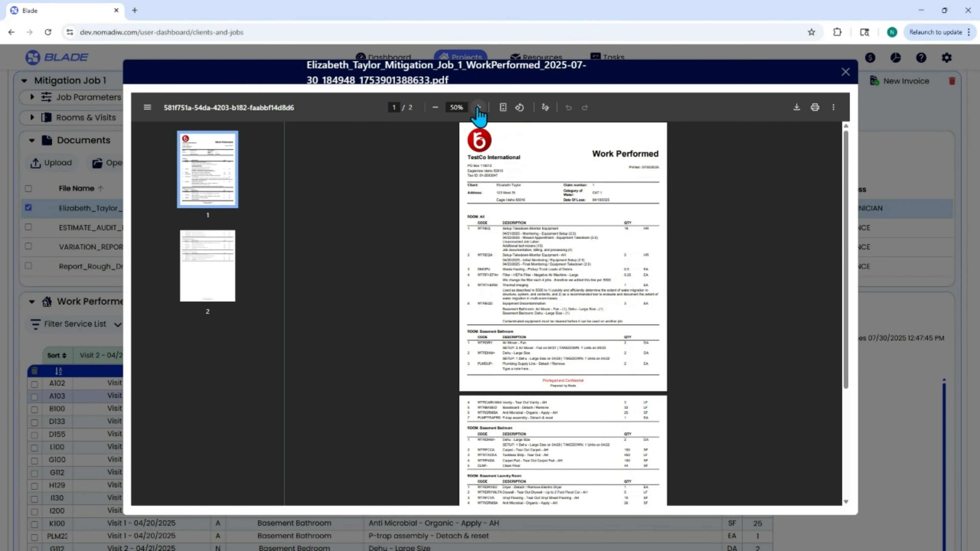
# Enlarge the PDF to 150% and read through the work items and notes for every room on both pages
pyautogui.click(478, 108)
pyautogui.click(478, 108)
pyautogui.click(477, 108)
pyautogui.click(477, 109)
pyautogui.click(478, 108)
pyautogui.click(478, 108)
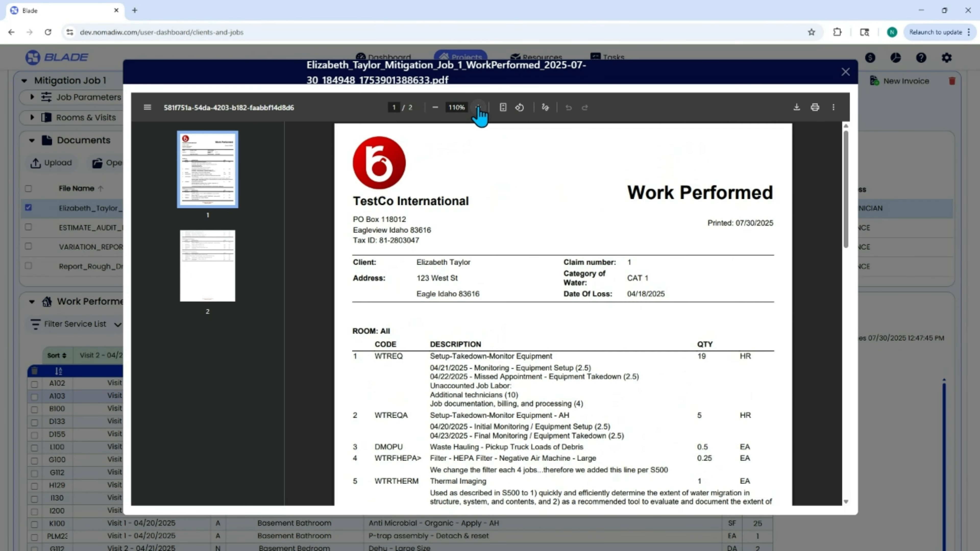
pyautogui.click(478, 108)
pyautogui.click(478, 108)
pyautogui.scroll(-6, 595, 288)
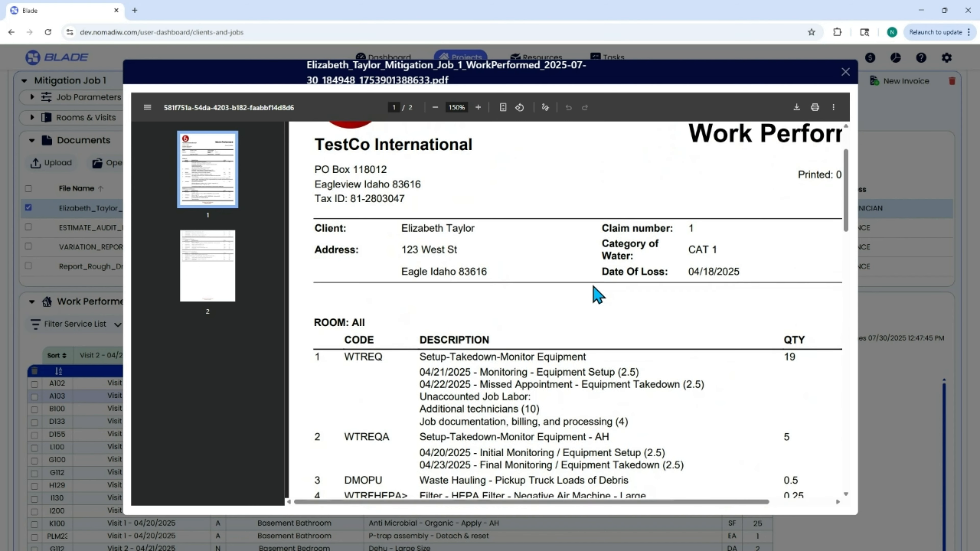
pyautogui.scroll(-10, 576, 295)
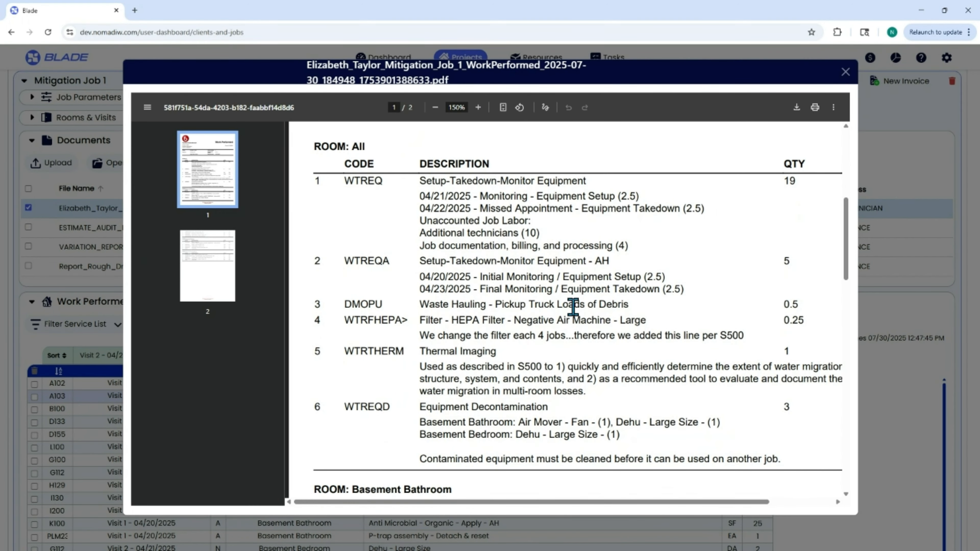
pyautogui.scroll(-4, 578, 330)
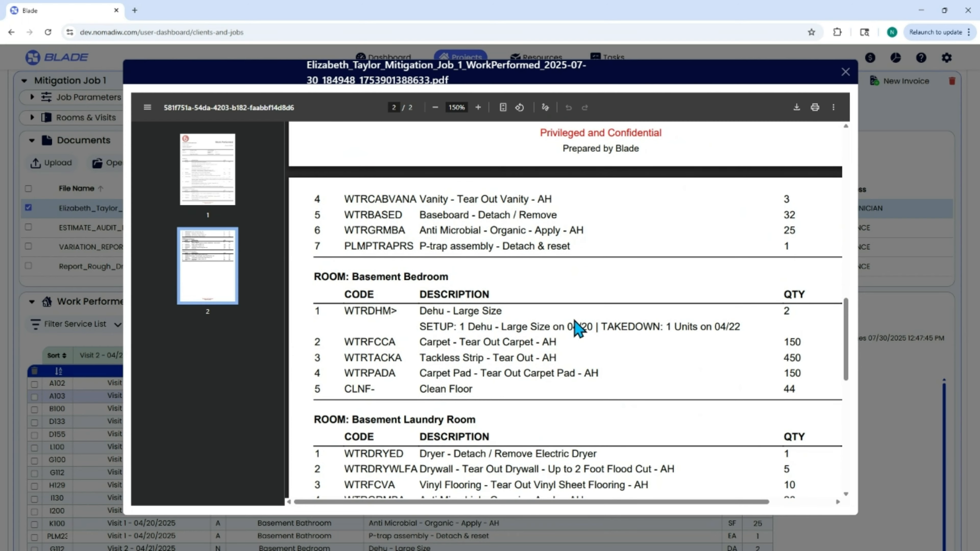
pyautogui.scroll(-4, 577, 329)
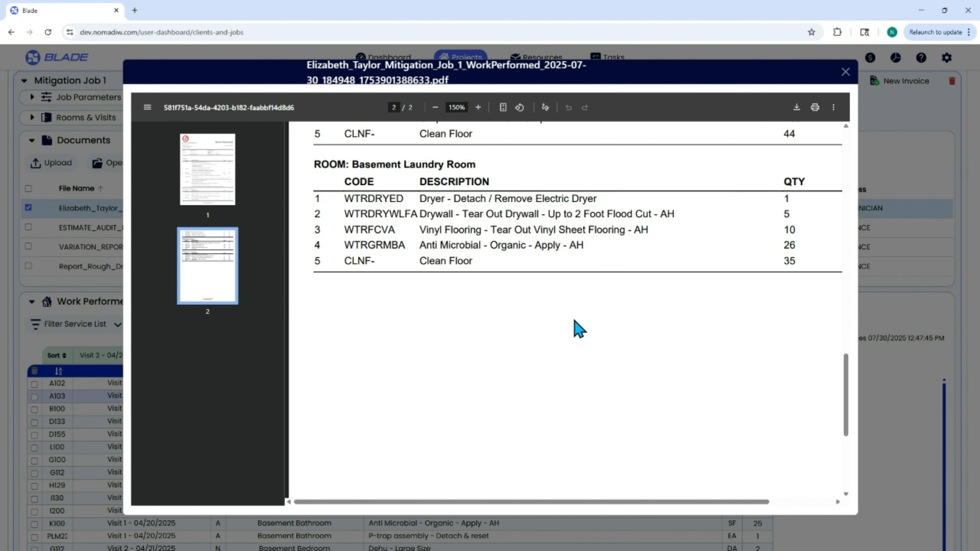